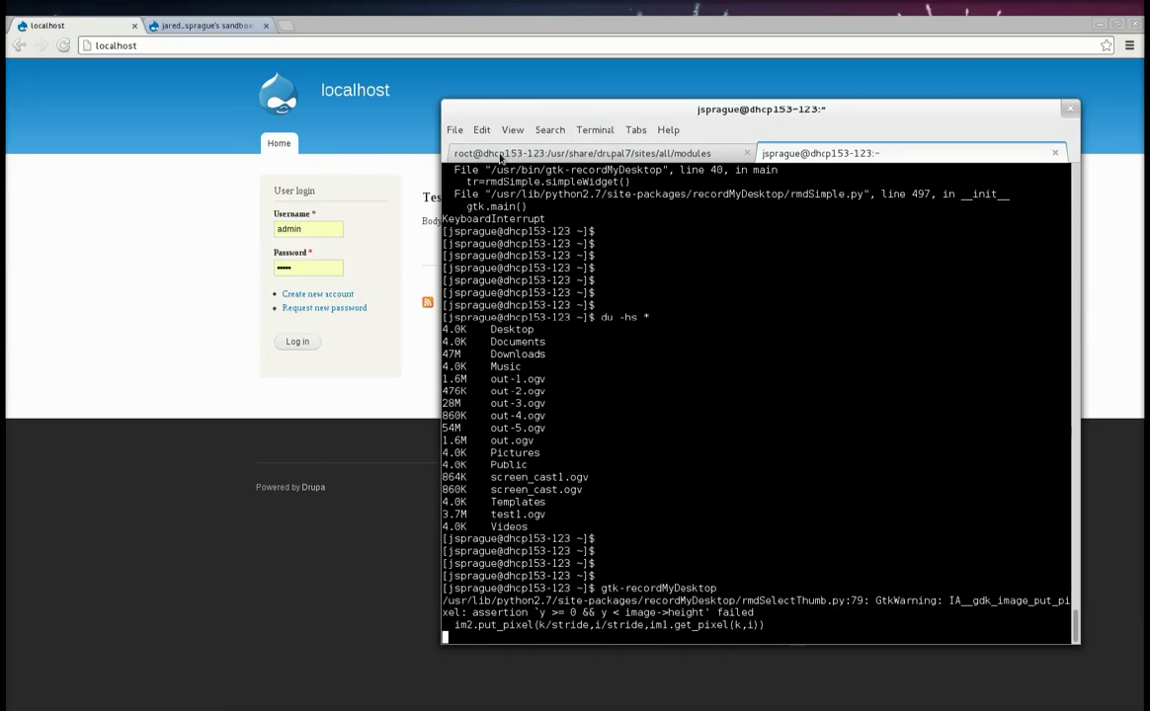
# - Download the services, content_lock, libraries and ctools modules with drush dl in the root terminal session
pyautogui.click(500, 156)
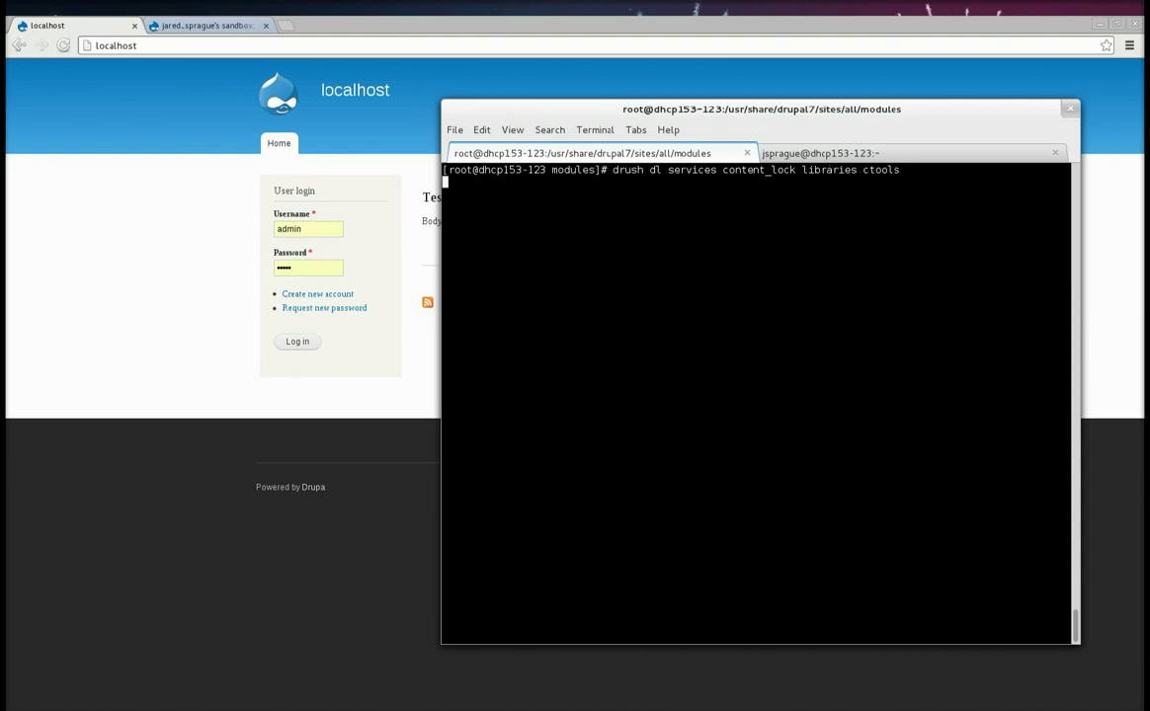
pyautogui.press('Return')
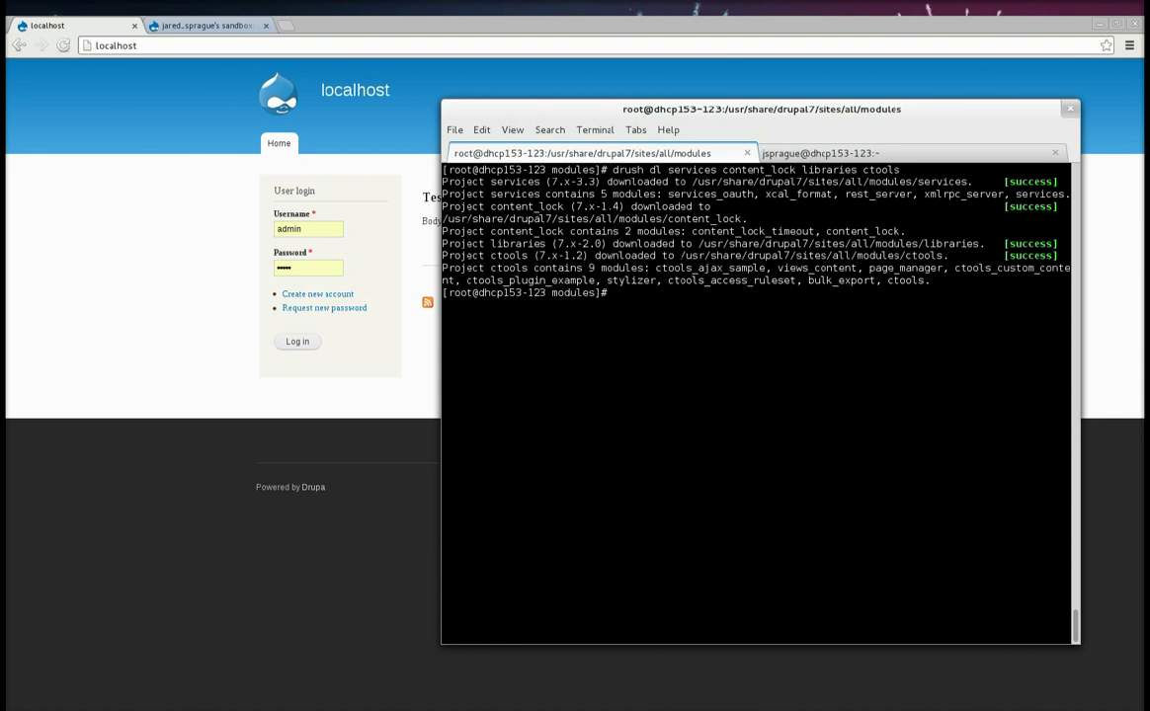
# - Enable services, content_lock, libraries and ctools with drush en -y, and enable rest_server with a second drush en -y command
pyautogui.press('Up')
pyautogui.hotkey('ctrl', 'a')
pyautogui.press('Right')
pyautogui.press('Right')
pyautogui.press('Right')
pyautogui.press('Right')
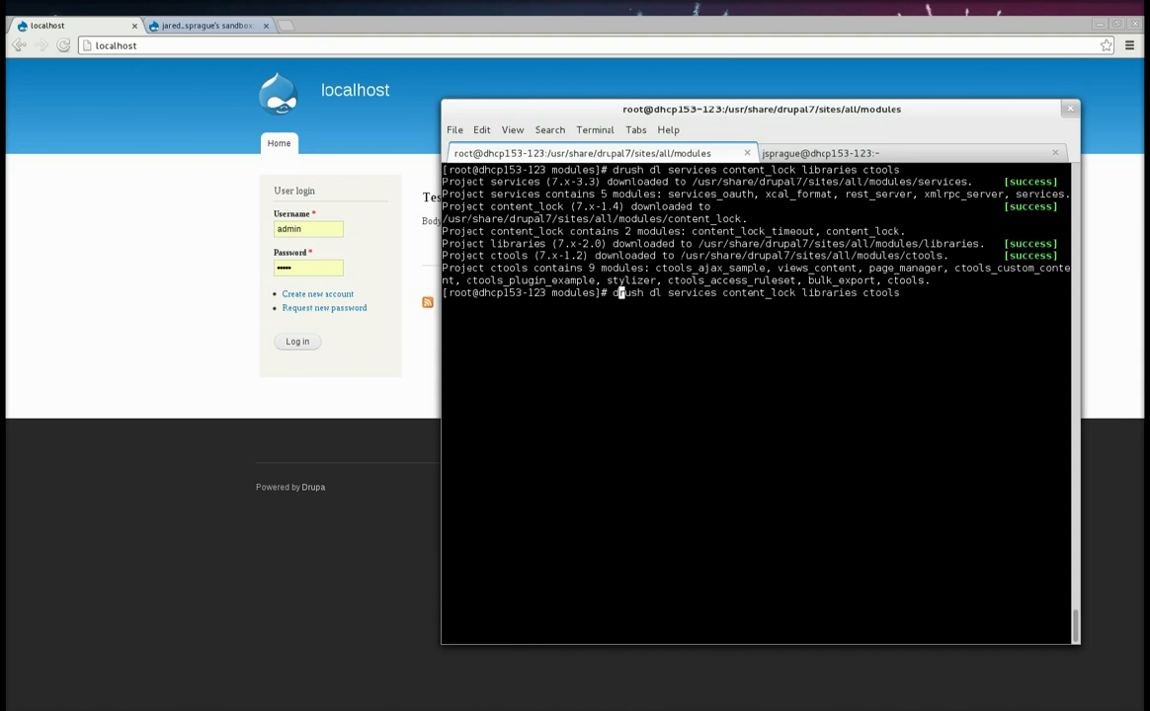
pyautogui.press('Right')
pyautogui.press('Right')
pyautogui.press('Right')
pyautogui.press('Right')
pyautogui.press('BackSpace')
pyautogui.press('BackSpace')
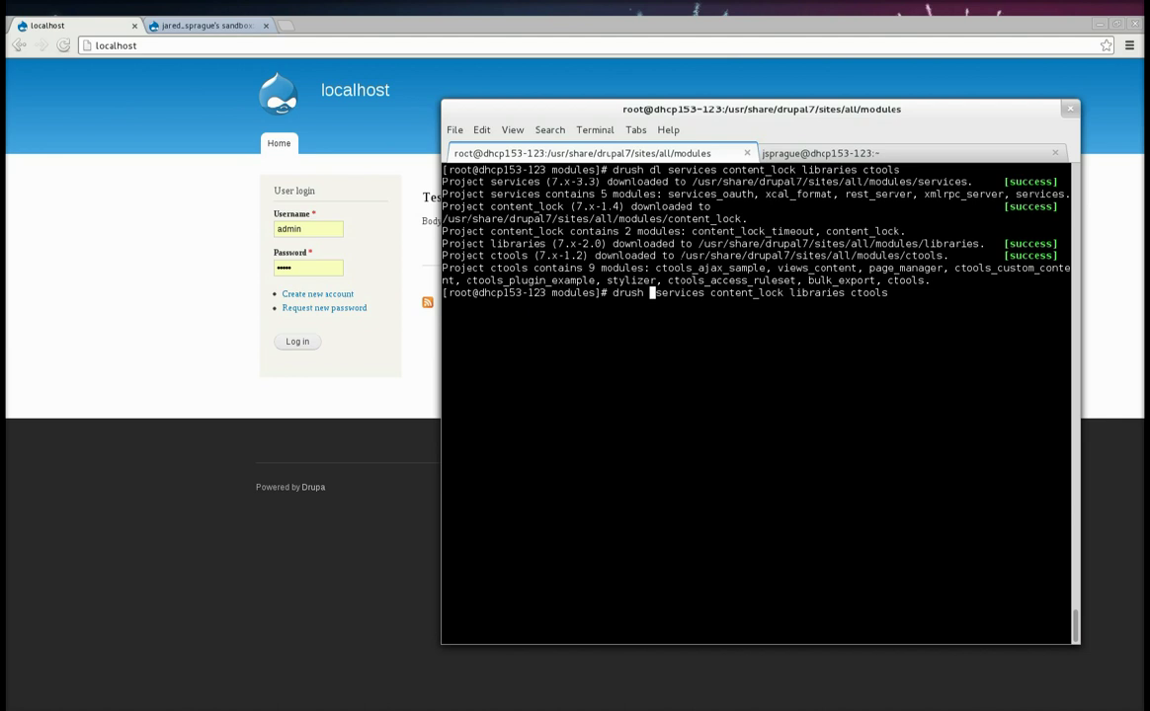
pyautogui.write('en -y')
pyautogui.press('Return')
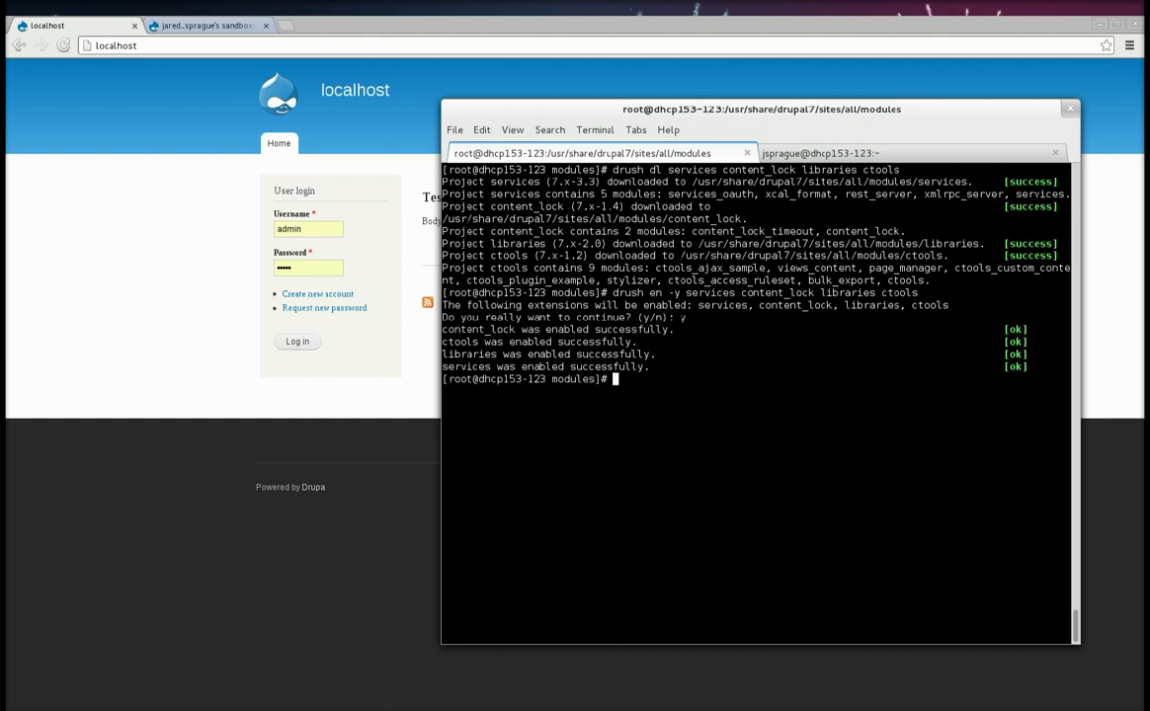
pyautogui.write('drush en -y rest_server')
pyautogui.press('Return')
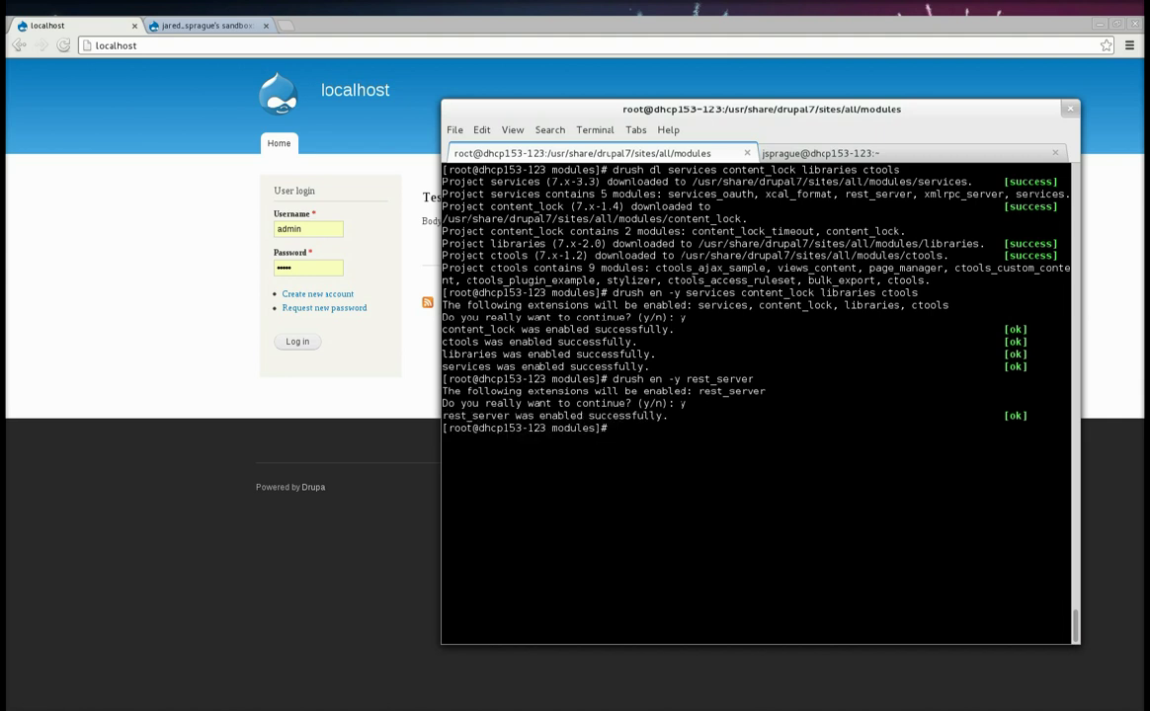
# - Copy the git clone command from the Services Content Lock project page and run it in the terminal to clone into services_content_lock
pyautogui.click(237, 29)
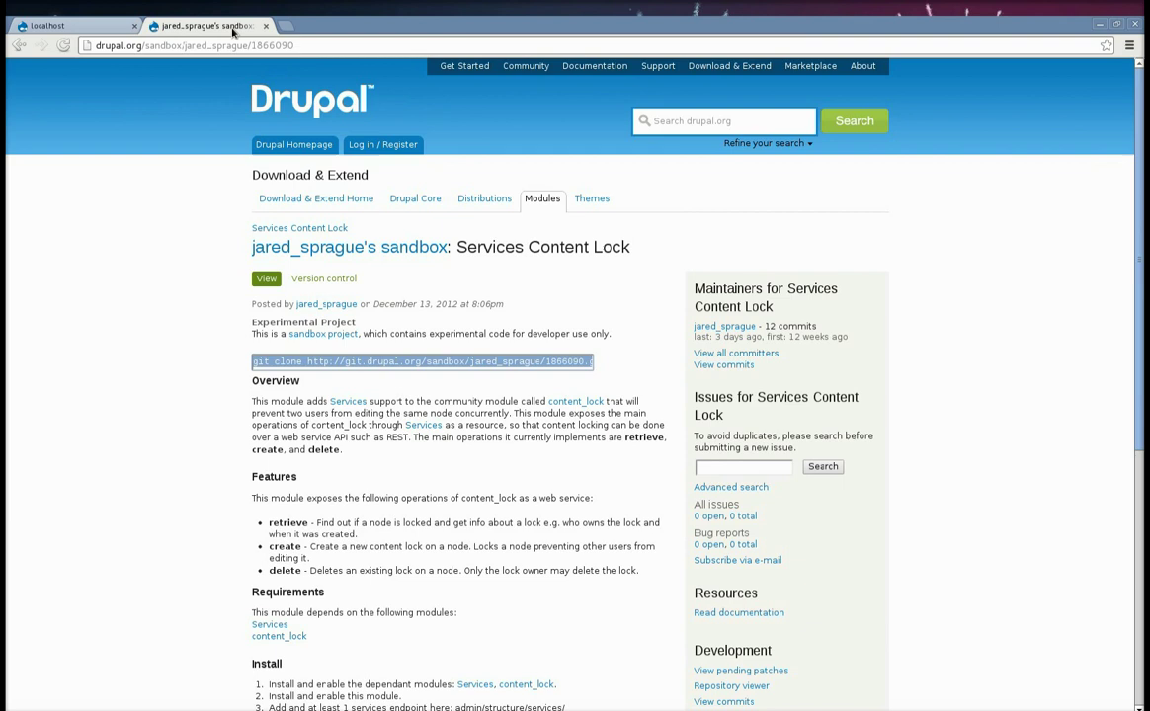
pyautogui.click(331, 363)
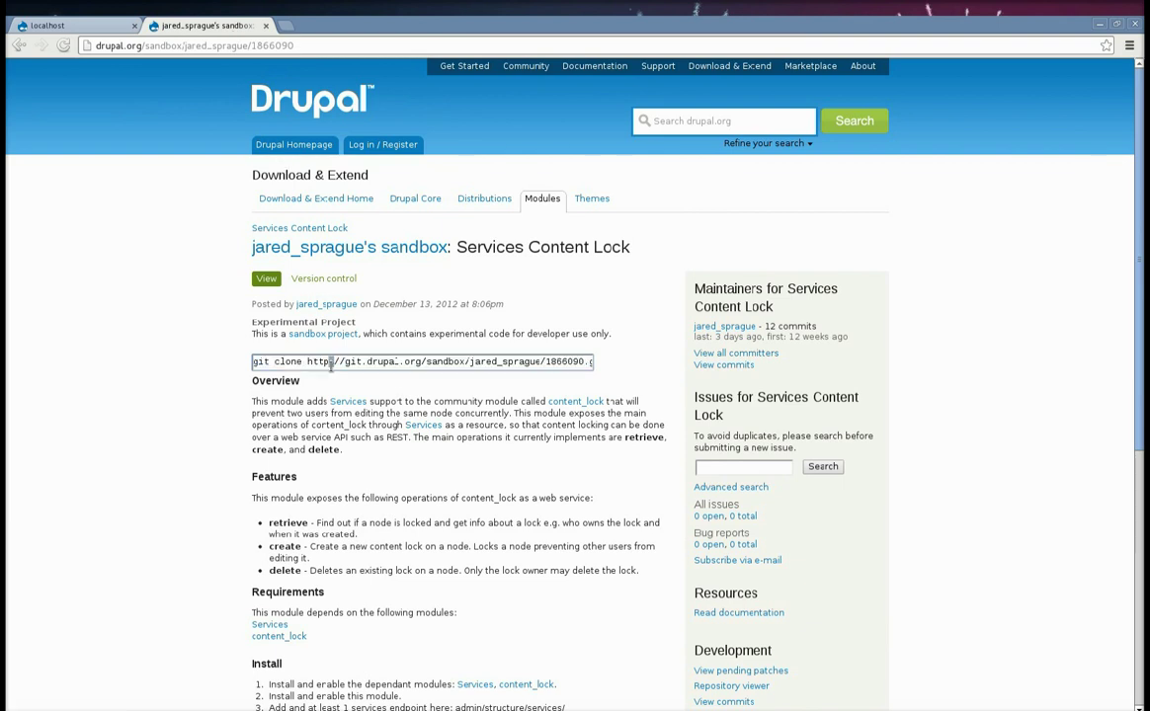
pyautogui.click(331, 364)
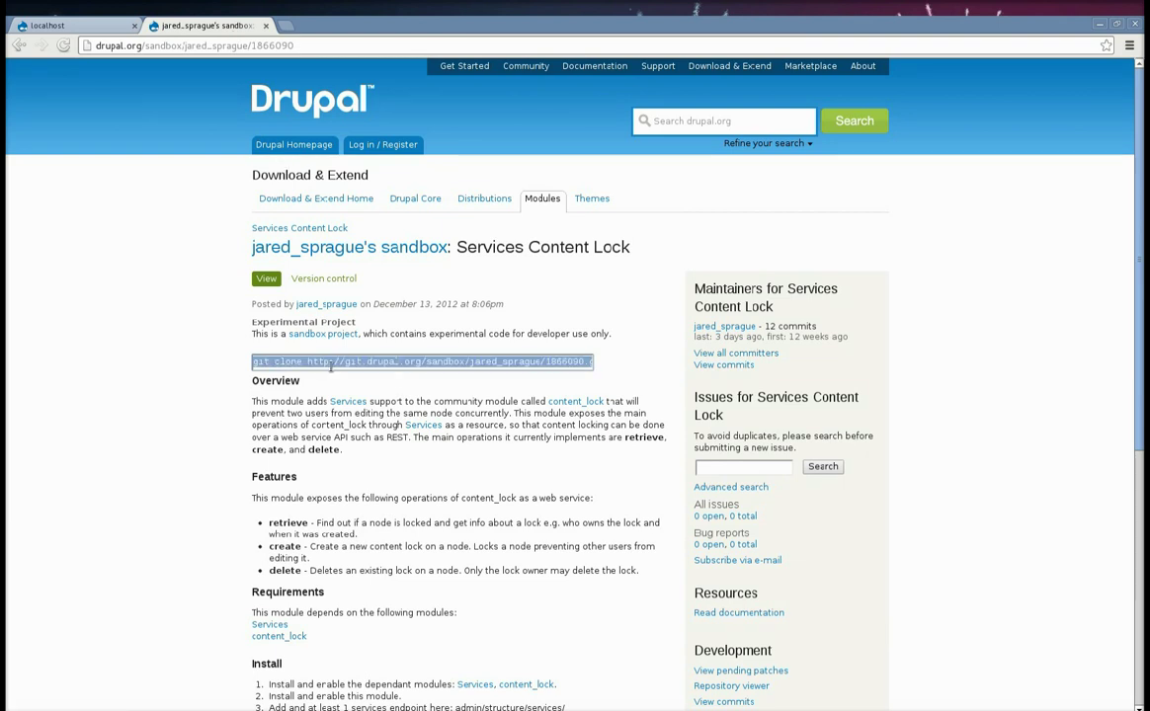
pyautogui.click(69, 25)
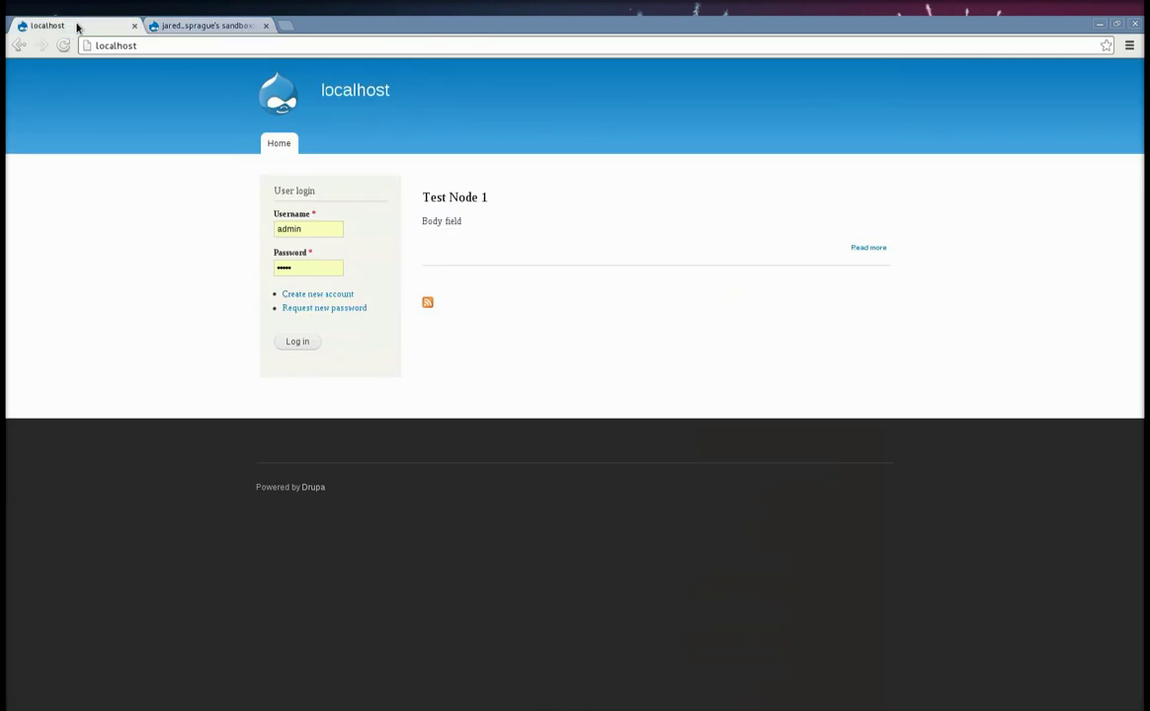
pyautogui.hotkey('alt', 'Tab')
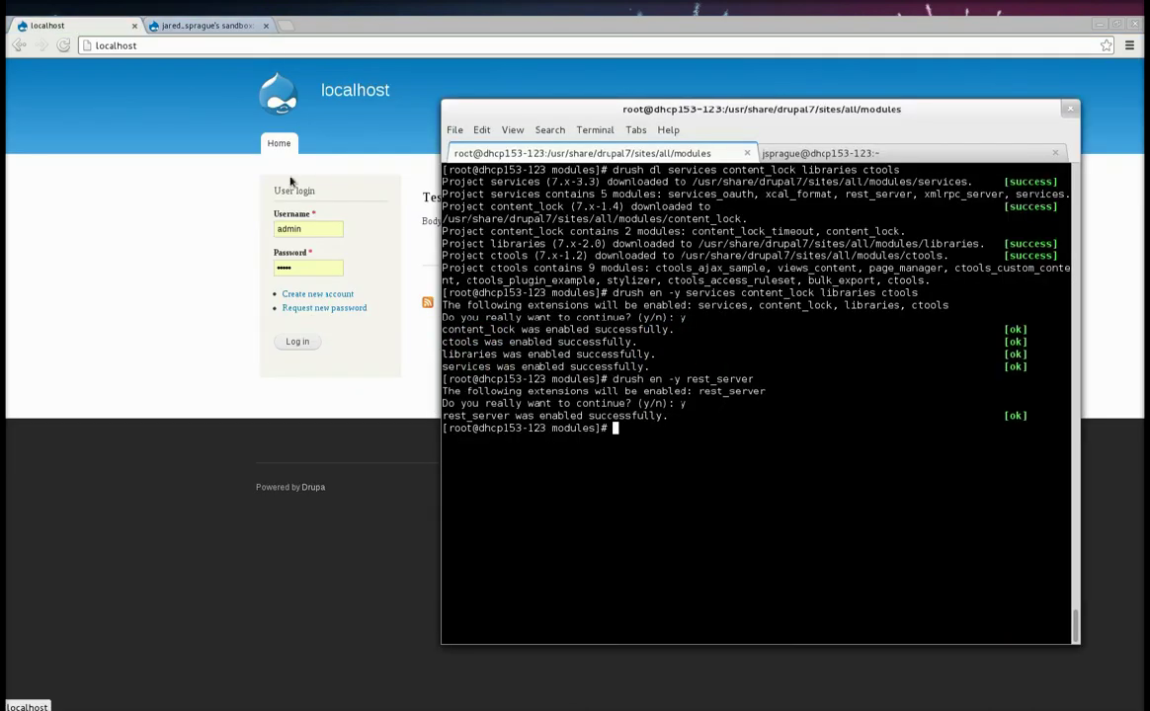
pyautogui.middleClick(723, 537)
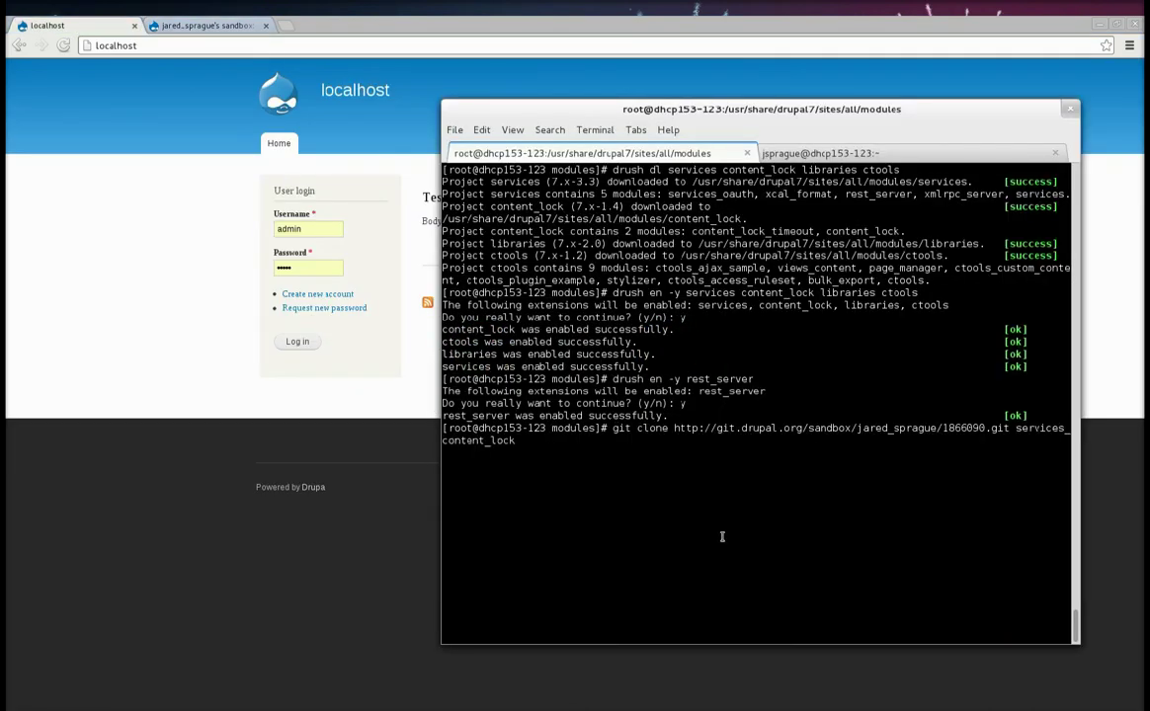
pyautogui.press('Return')
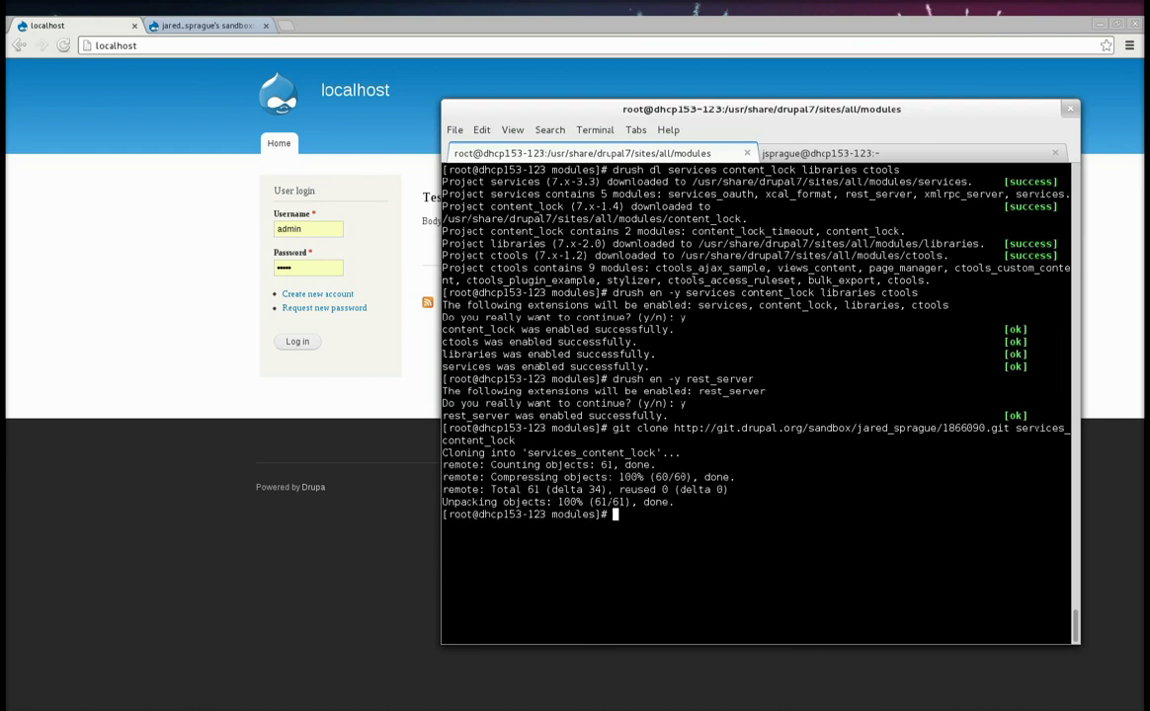
# - Enable the services_content_lock module with drush en -y
pyautogui.write('drush en -y services_')
pyautogui.press('Tab')
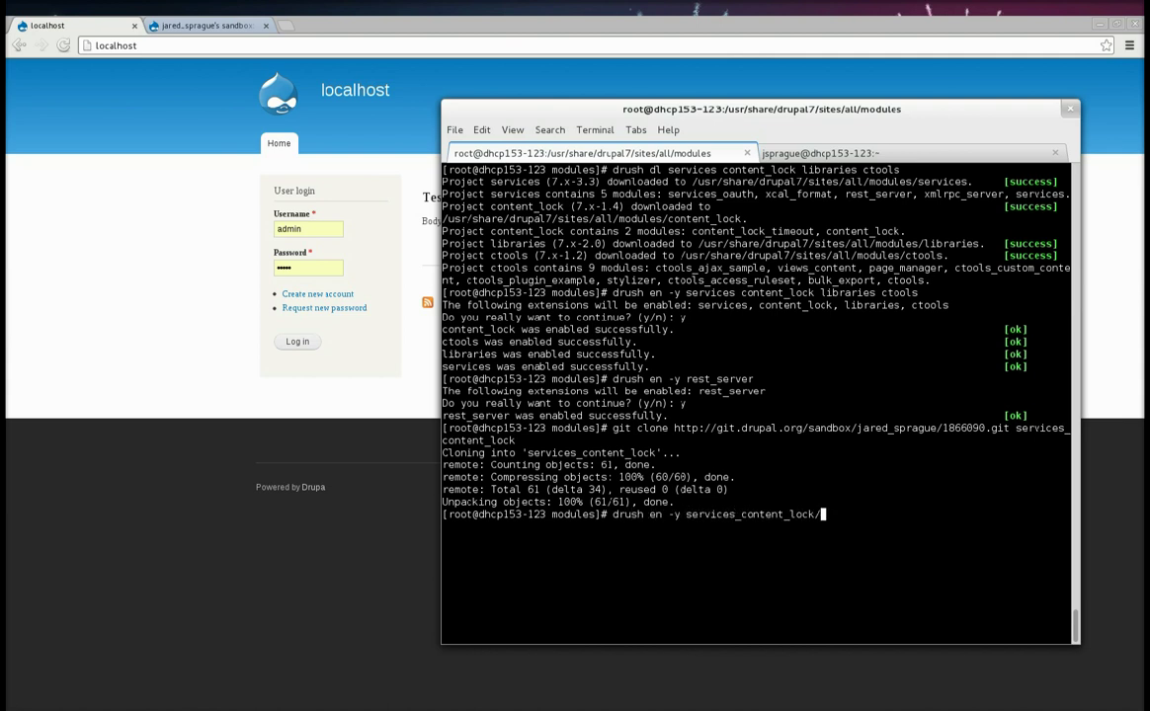
pyautogui.press('BackSpace')
pyautogui.press('Return')
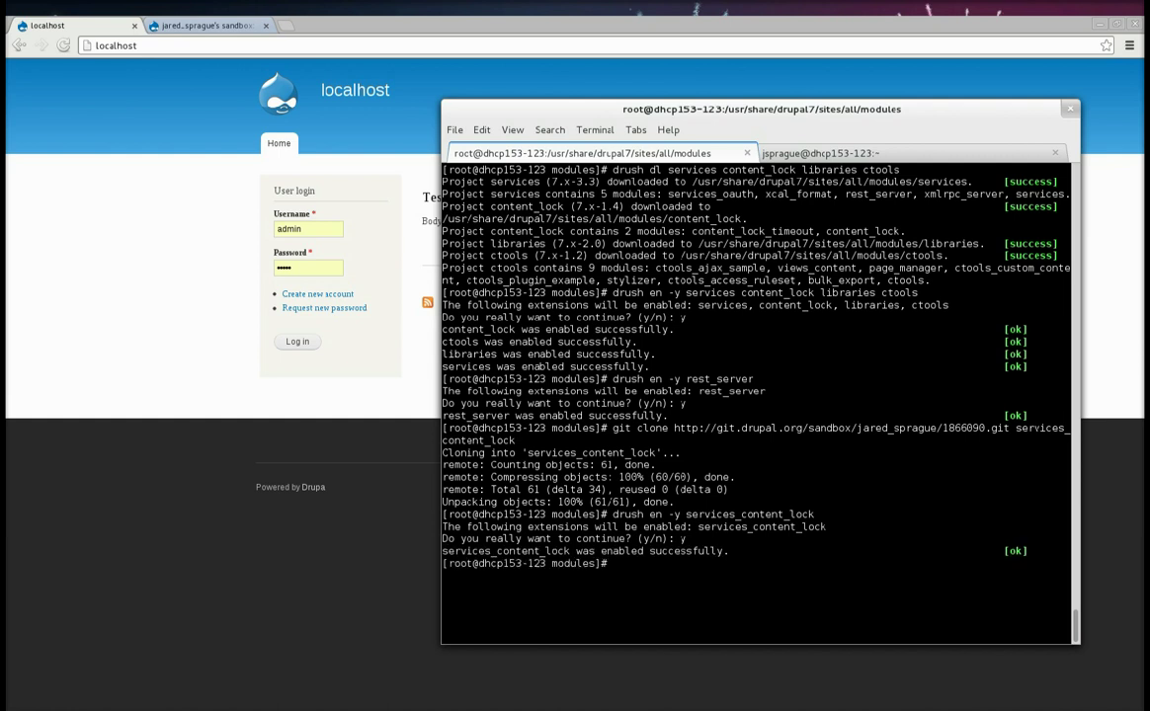
# - Go into the services_content_lock folder, open examples/endpoint_import.txt in gedit and copy all of its text
pyautogui.write('cd services_')
pyautogui.press('Tab')
pyautogui.press('Return')
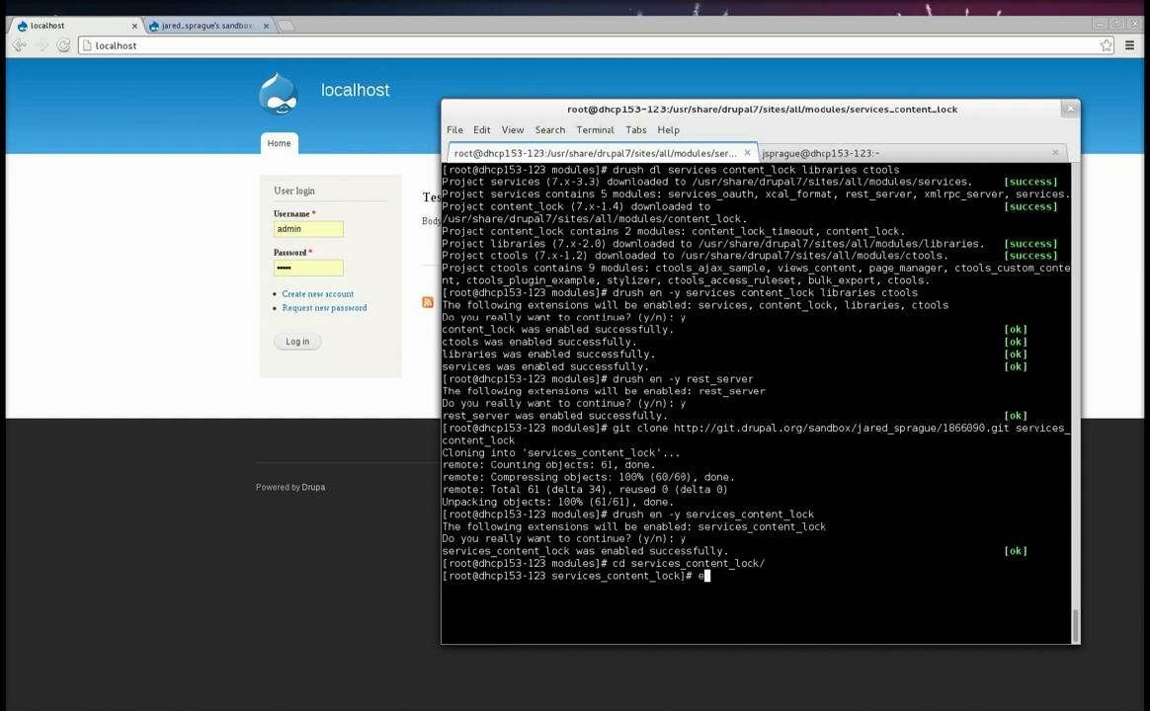
pyautogui.write('e')
pyautogui.press('BackSpace')
pyautogui.write('gedit examples/e')
pyautogui.press('Tab')
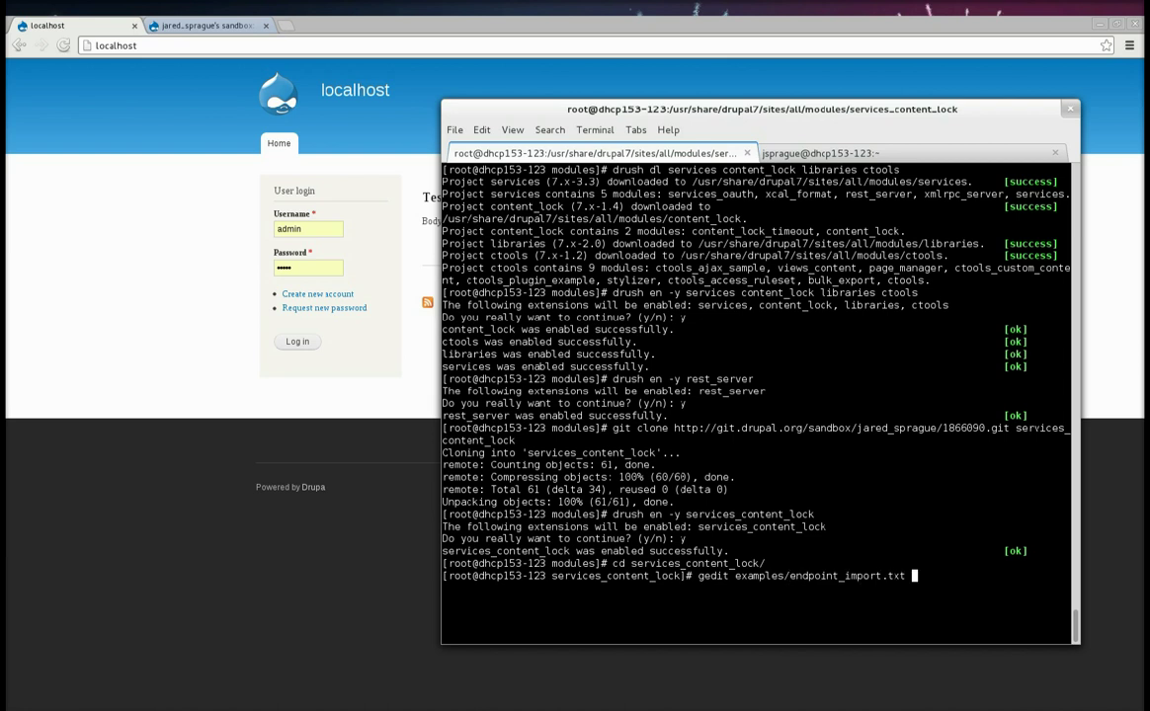
pyautogui.press('Return')
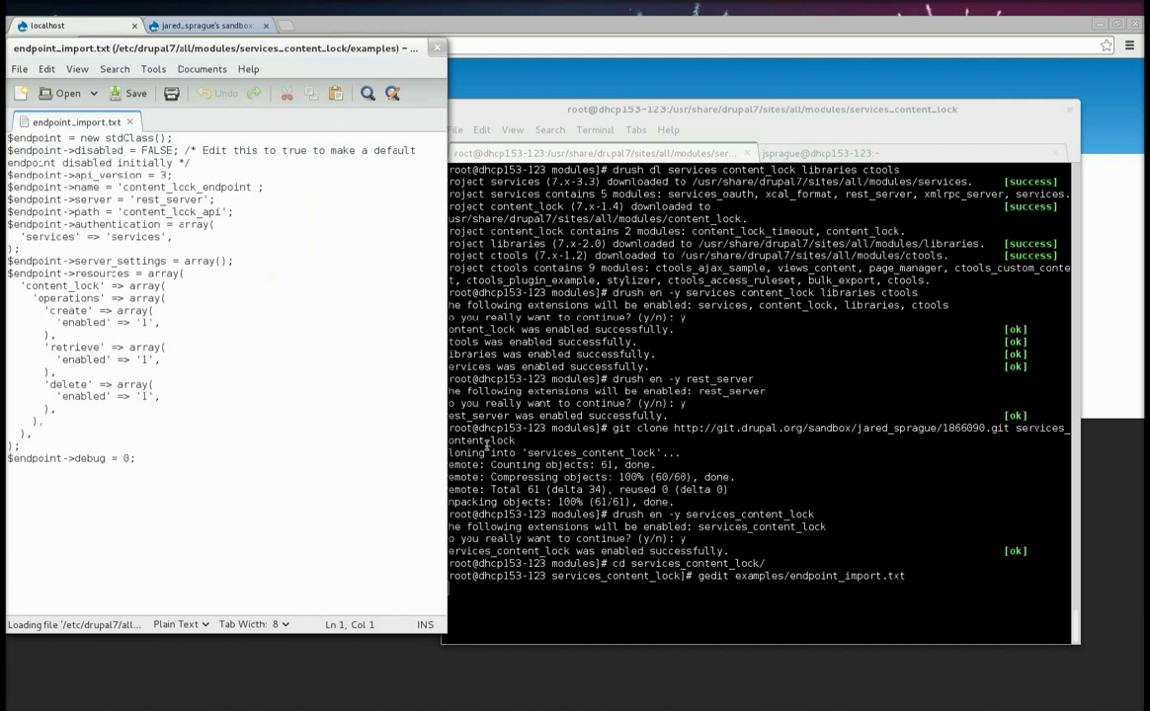
pyautogui.click(417, 447)
pyautogui.hotkey('ctrl', 'a')
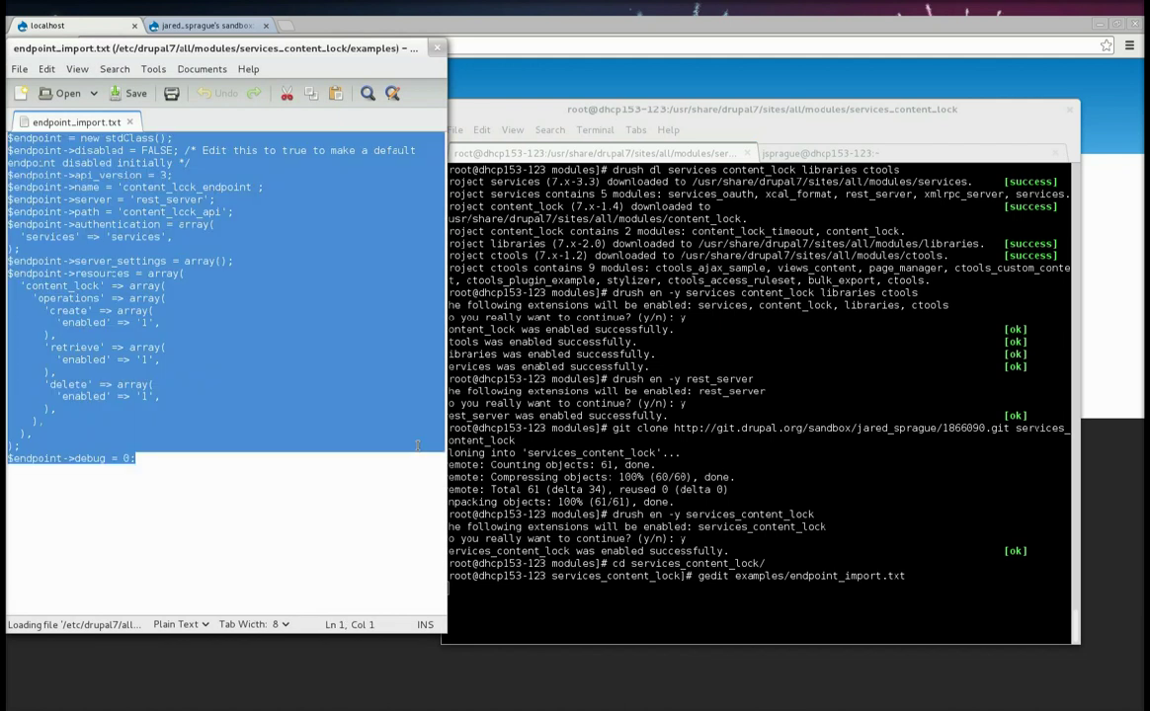
# - Switch to the browser and log in to the localhost Drupal site as admin with the prefilled credentials
pyautogui.click(313, 686)
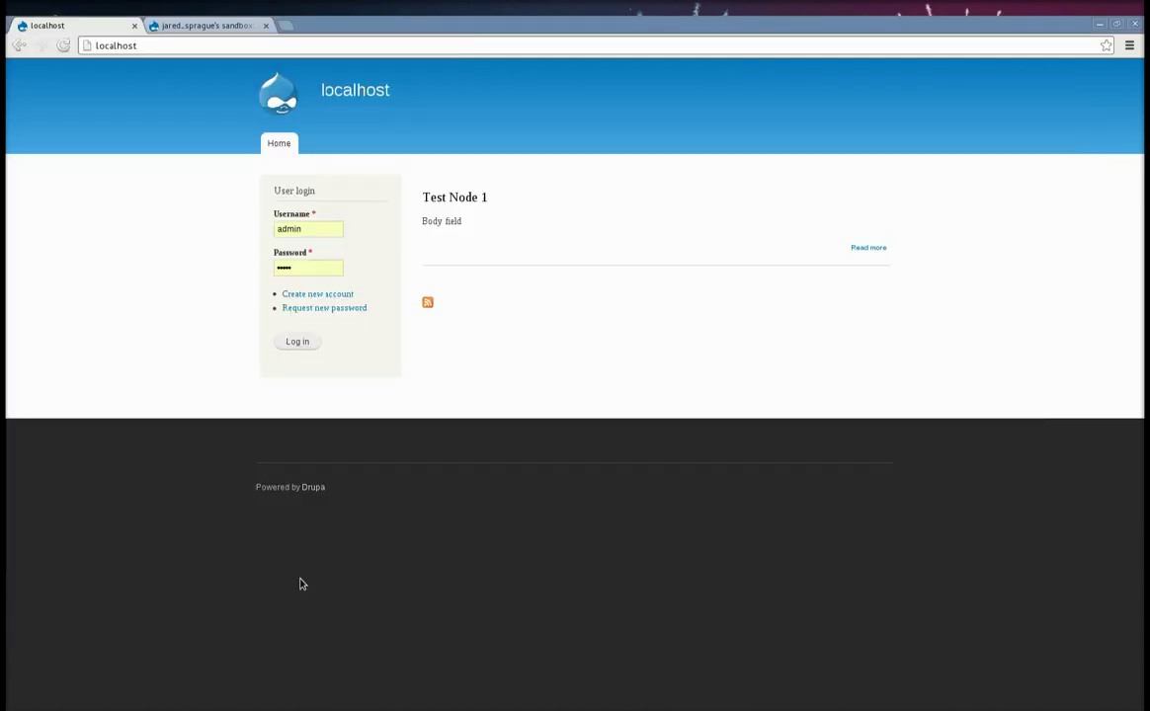
pyautogui.click(301, 345)
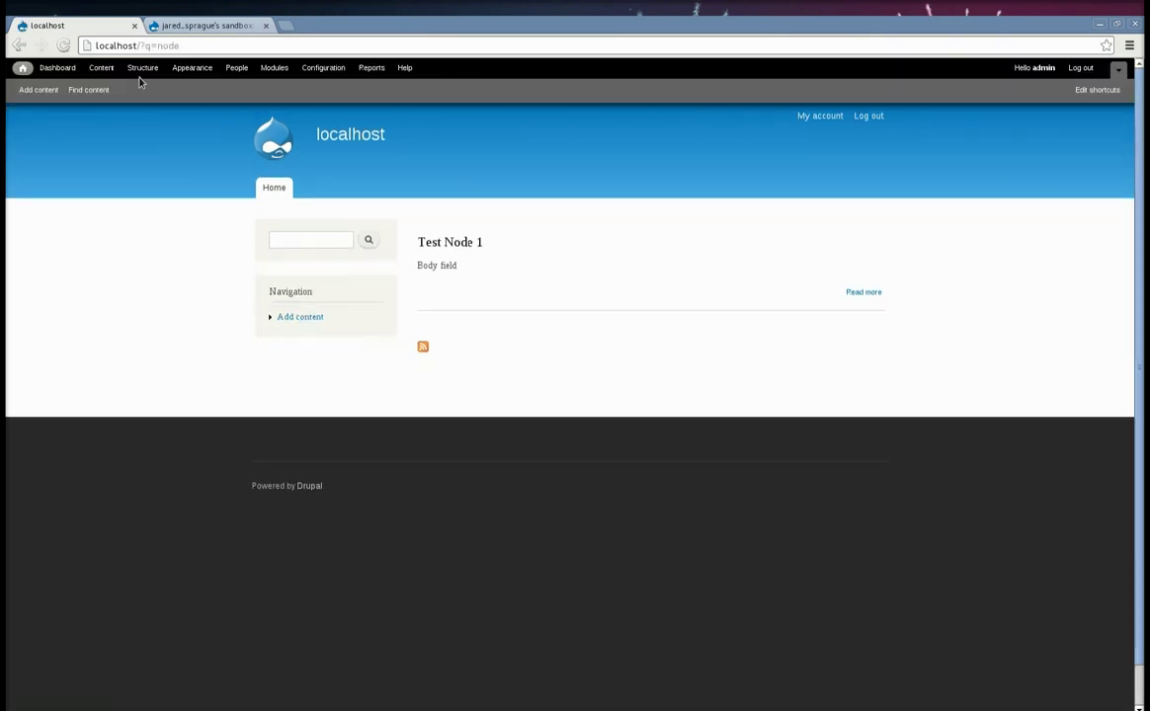
# - Import a Services endpoint from the copied endpoint code and save it with the imported settings
pyautogui.click(141, 69)
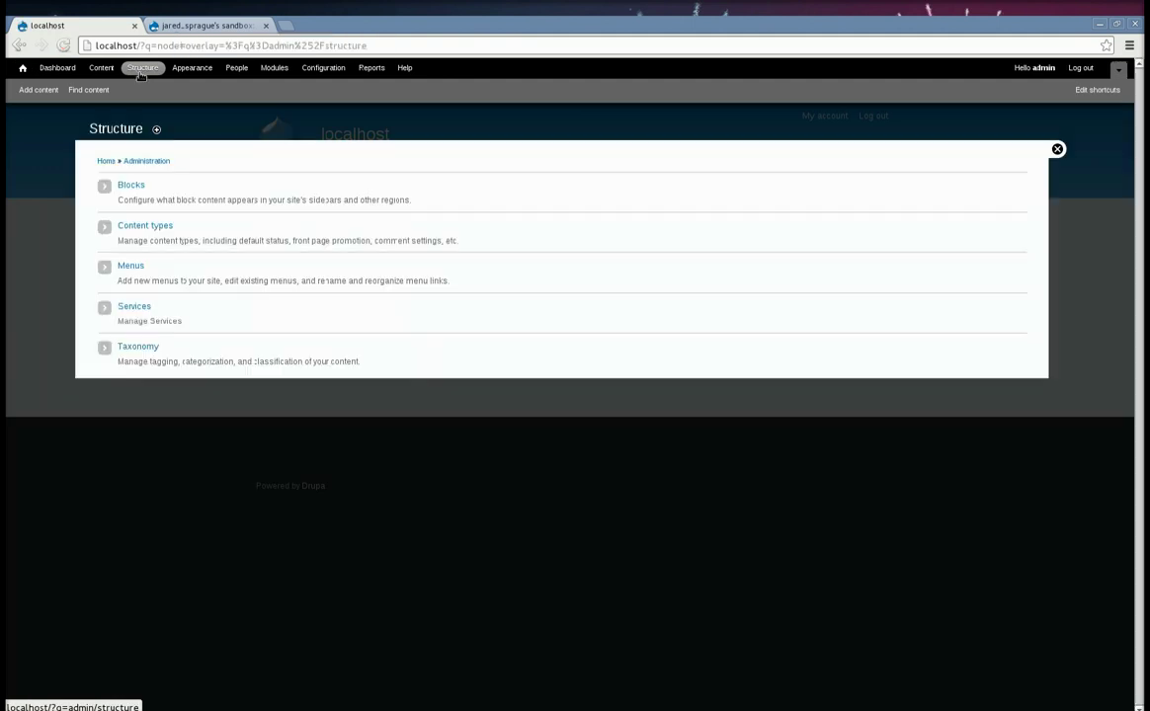
pyautogui.click(134, 308)
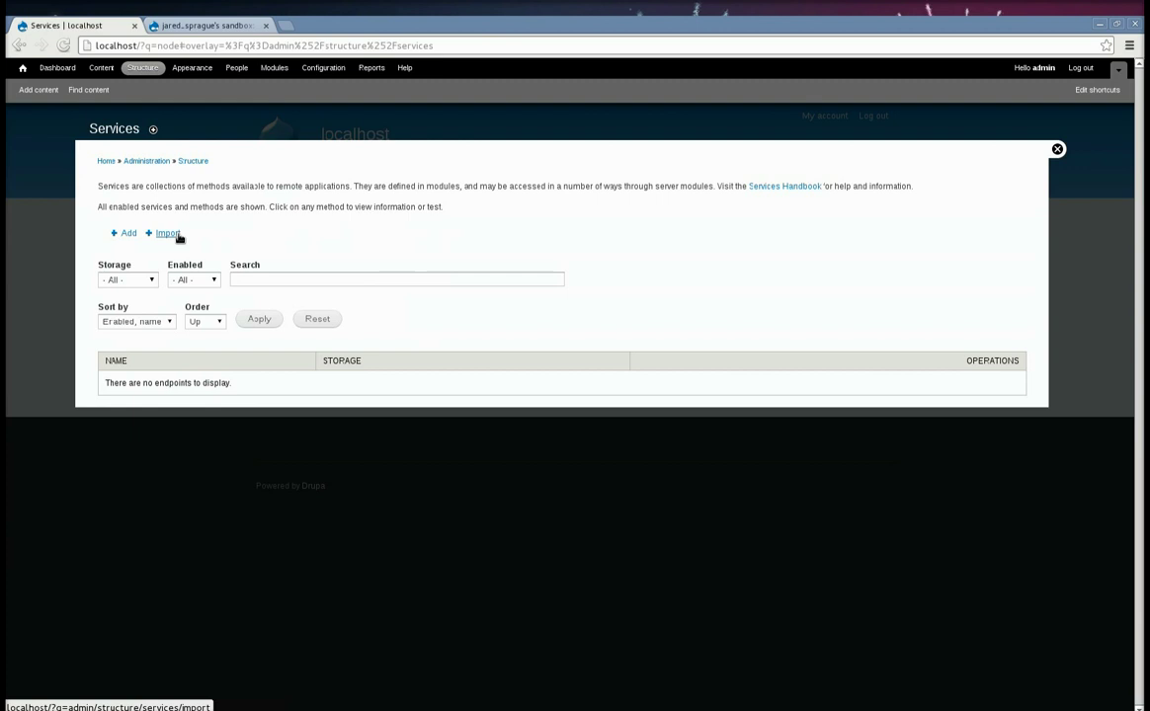
pyautogui.click(167, 233)
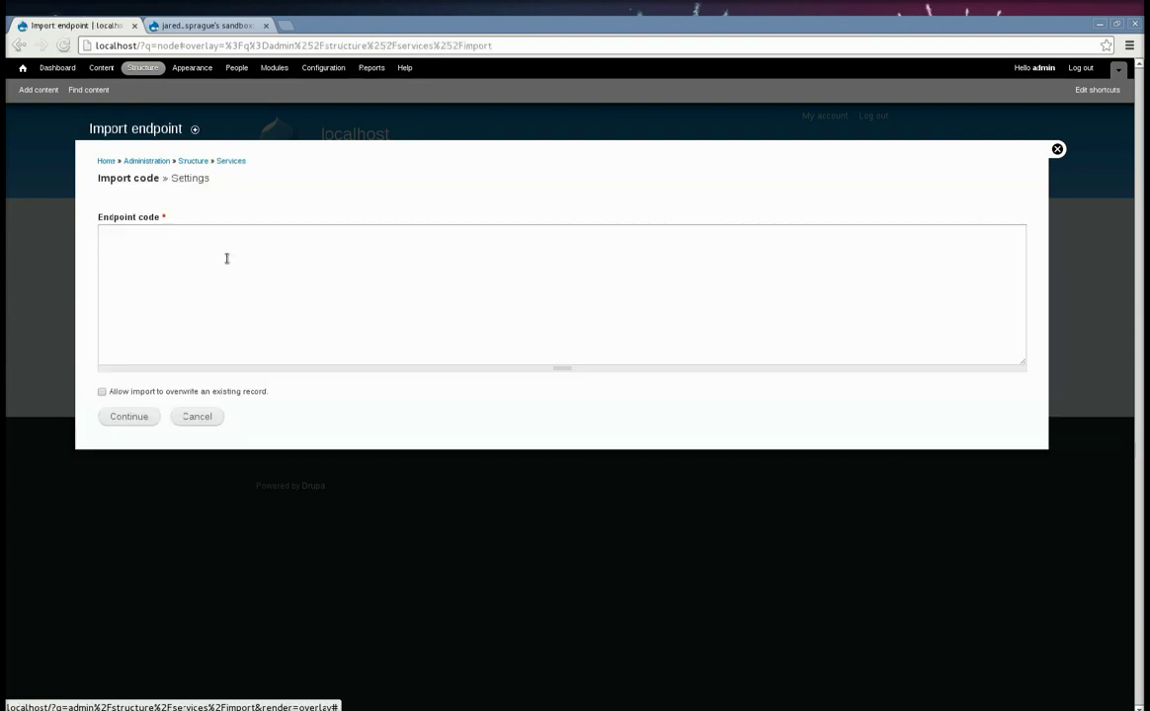
pyautogui.click(257, 278)
pyautogui.hotkey('ctrl', 'v')
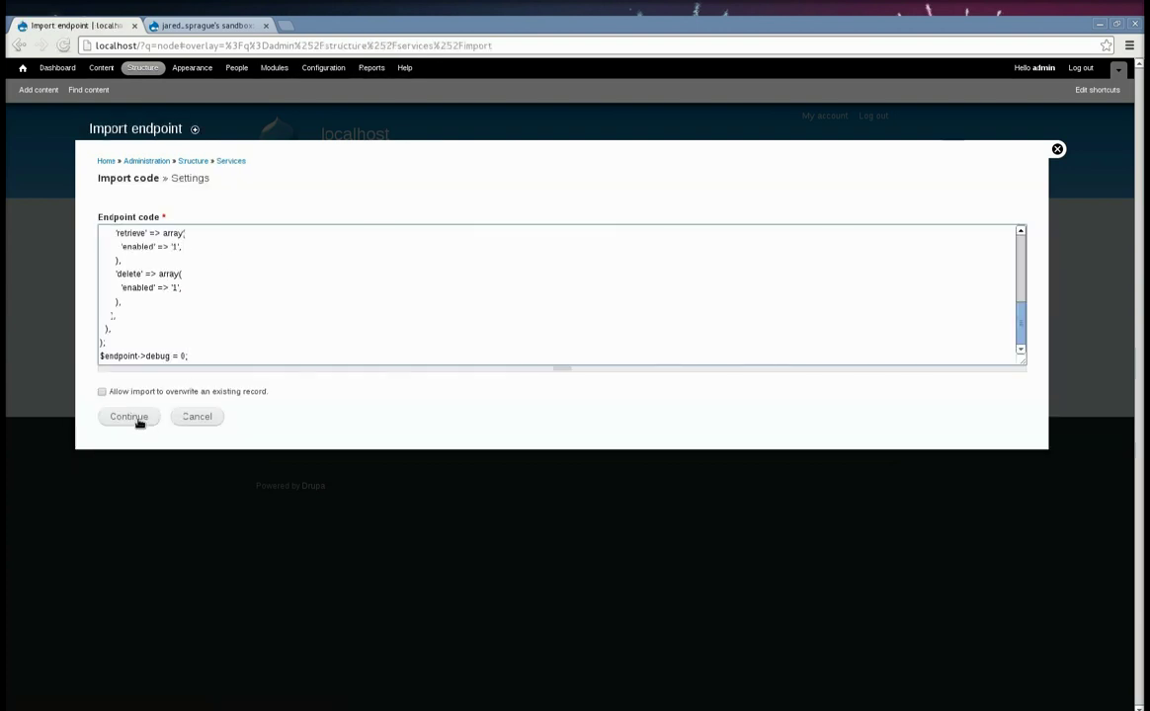
pyautogui.click(132, 417)
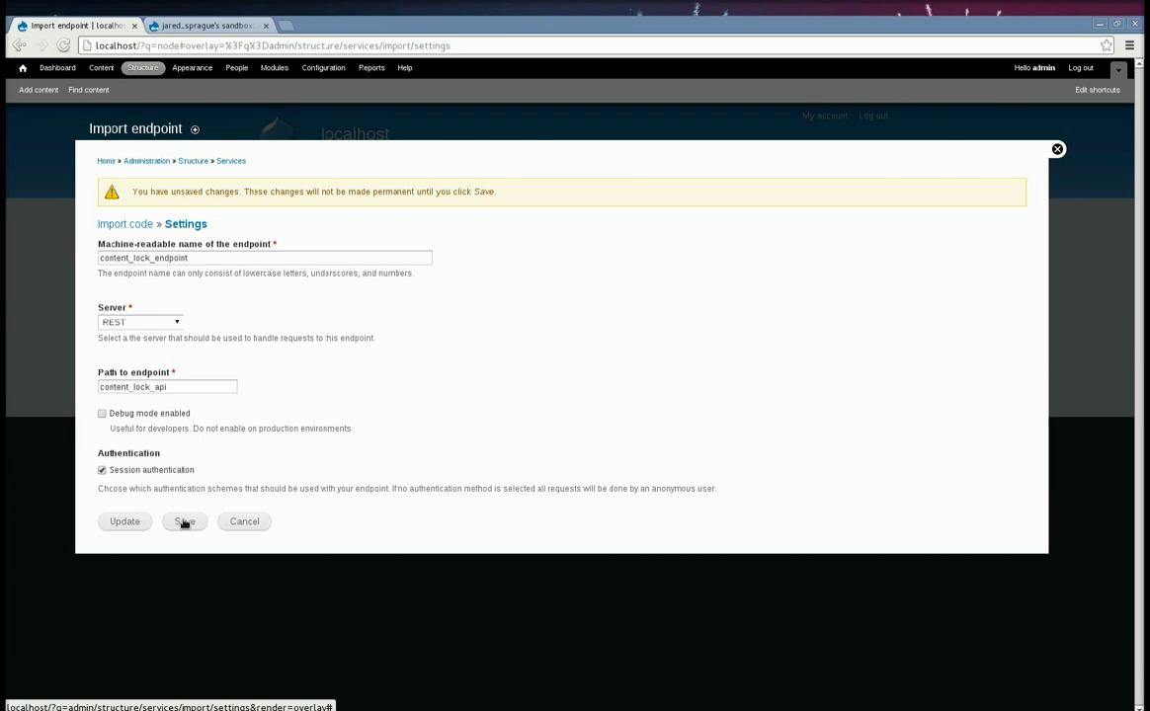
pyautogui.click(184, 523)
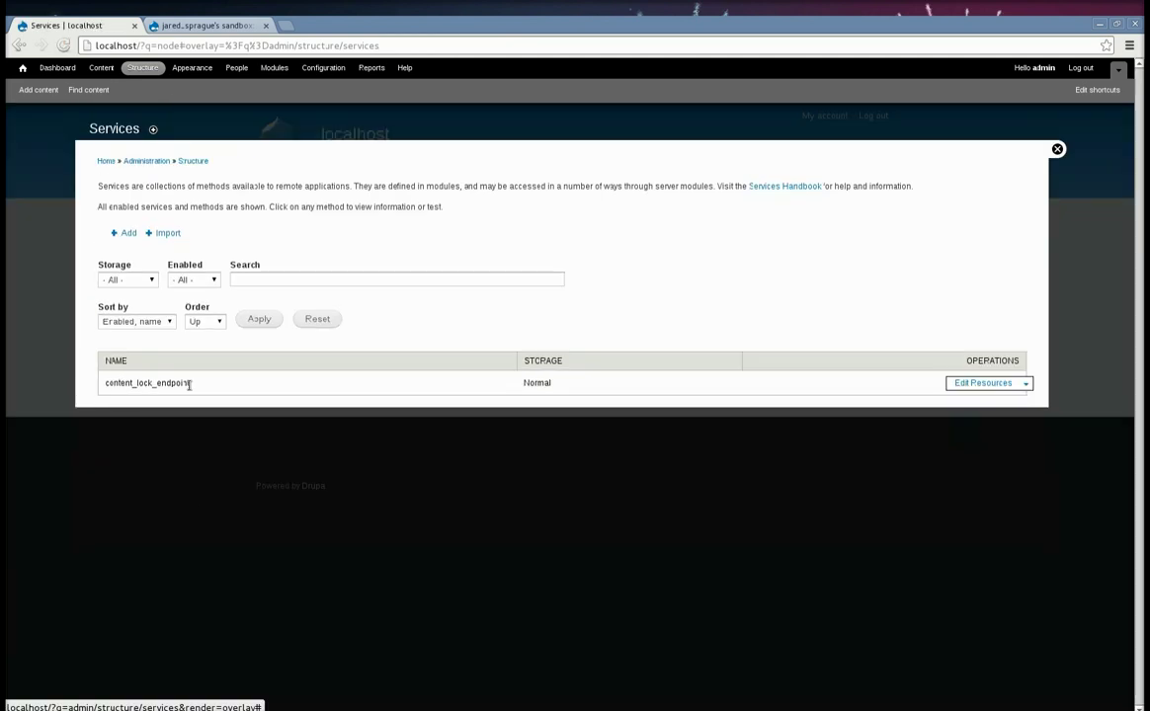
# - Review the resources of content_lock_endpoint, including the content_lock CRUD operations, and return to the endpoint list
pyautogui.click(984, 384)
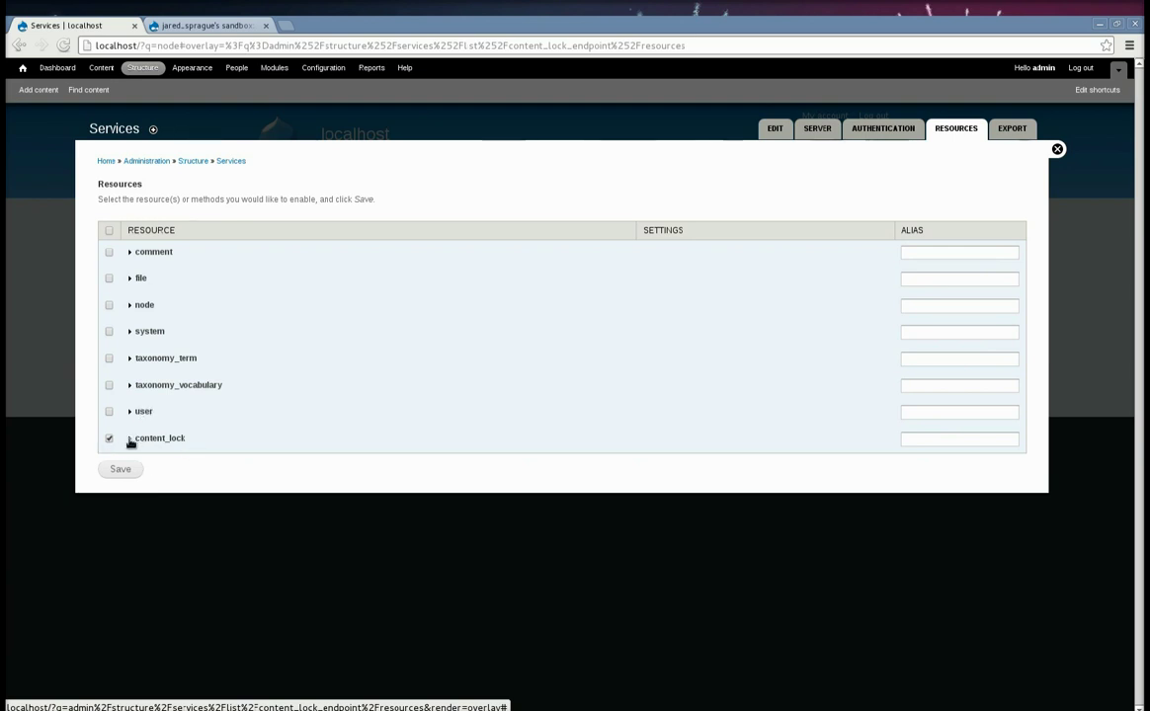
pyautogui.click(131, 440)
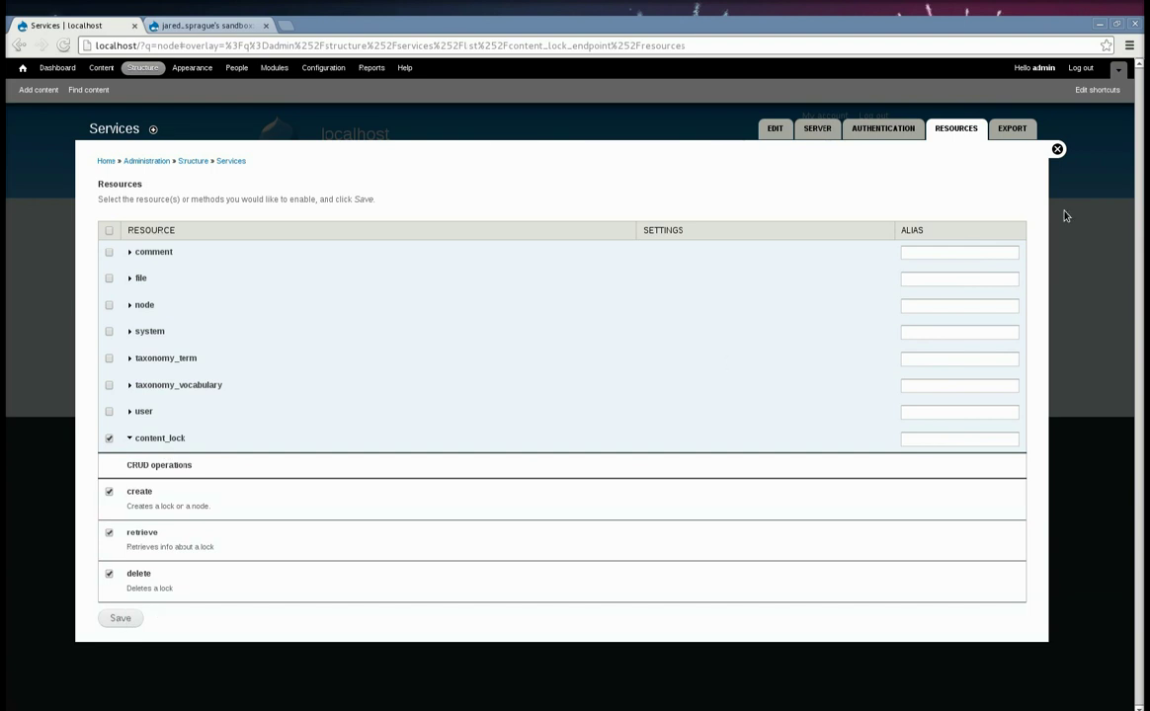
pyautogui.click(231, 161)
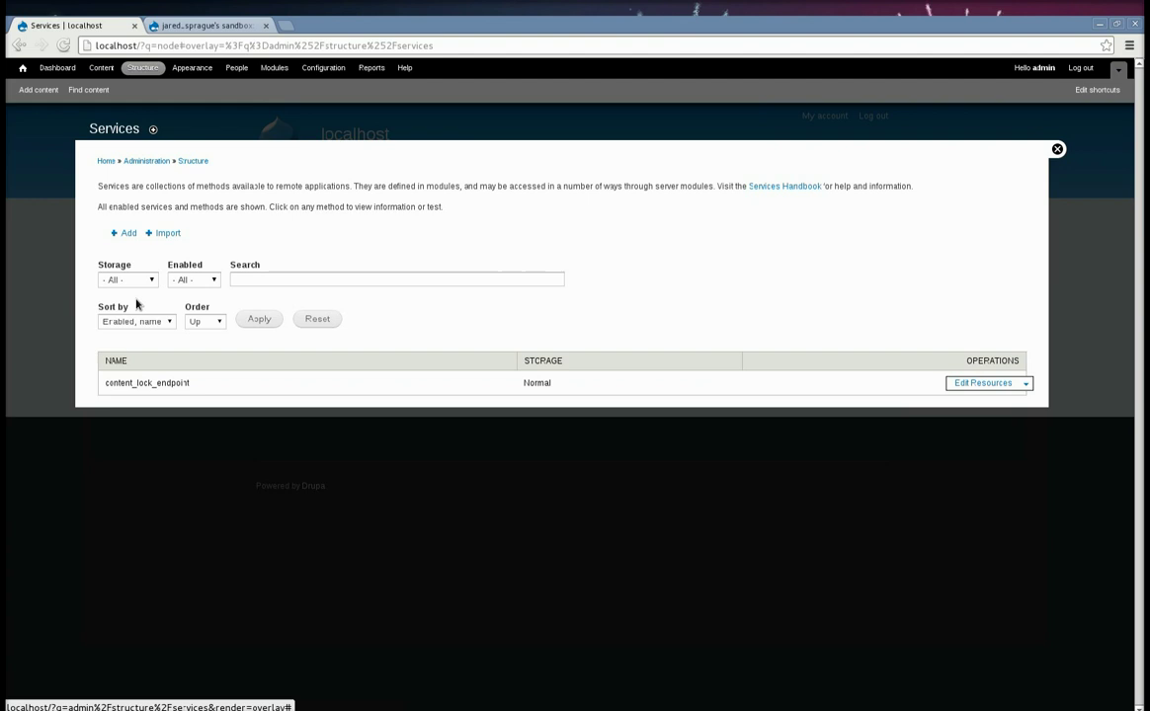
pyautogui.click(982, 383)
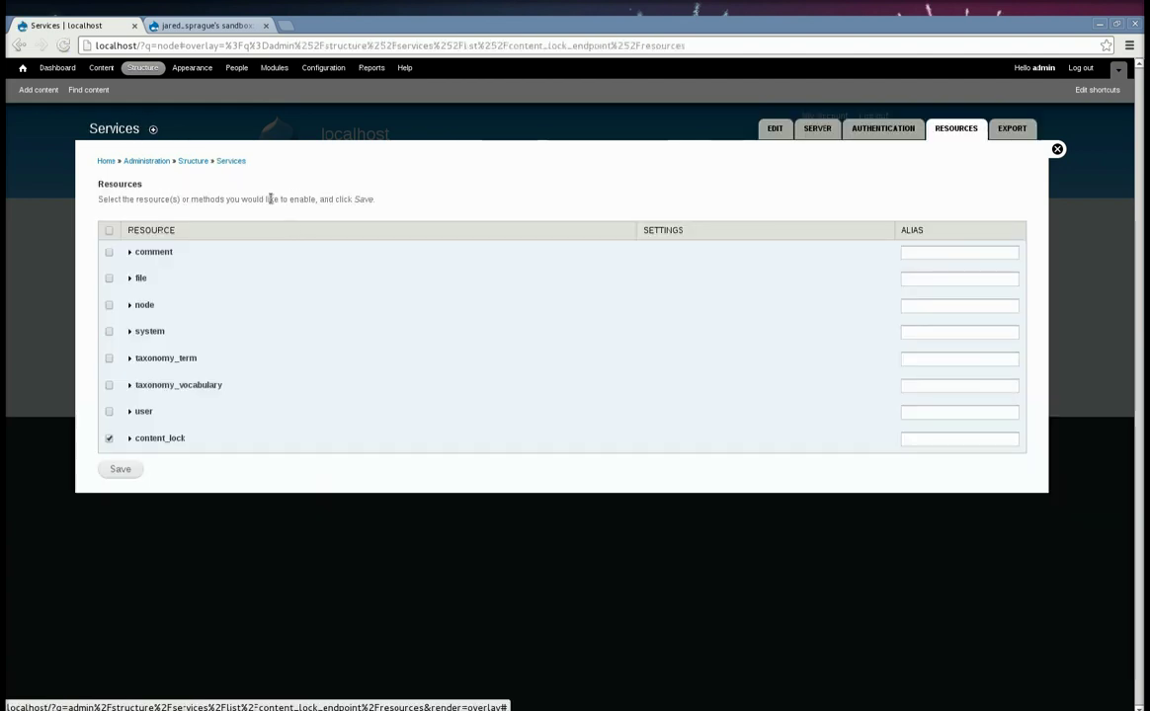
pyautogui.click(231, 162)
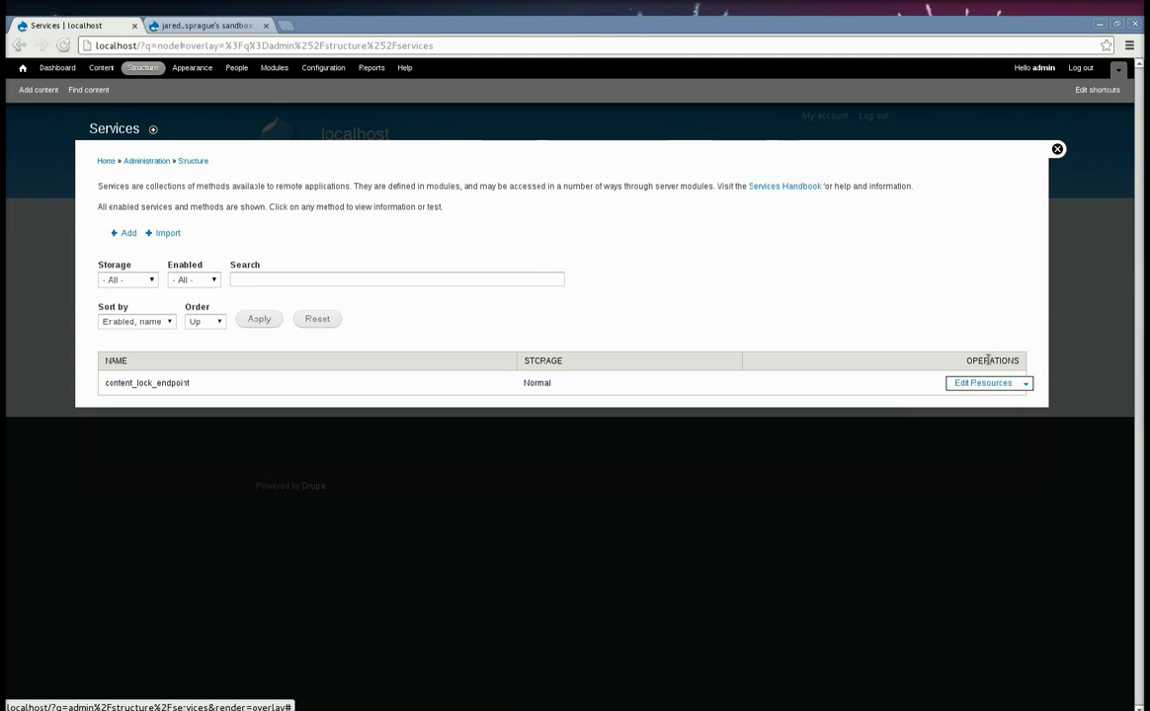
# - Open the edit settings of content_lock_endpoint and highlight its endpoint path
pyautogui.click(1026, 387)
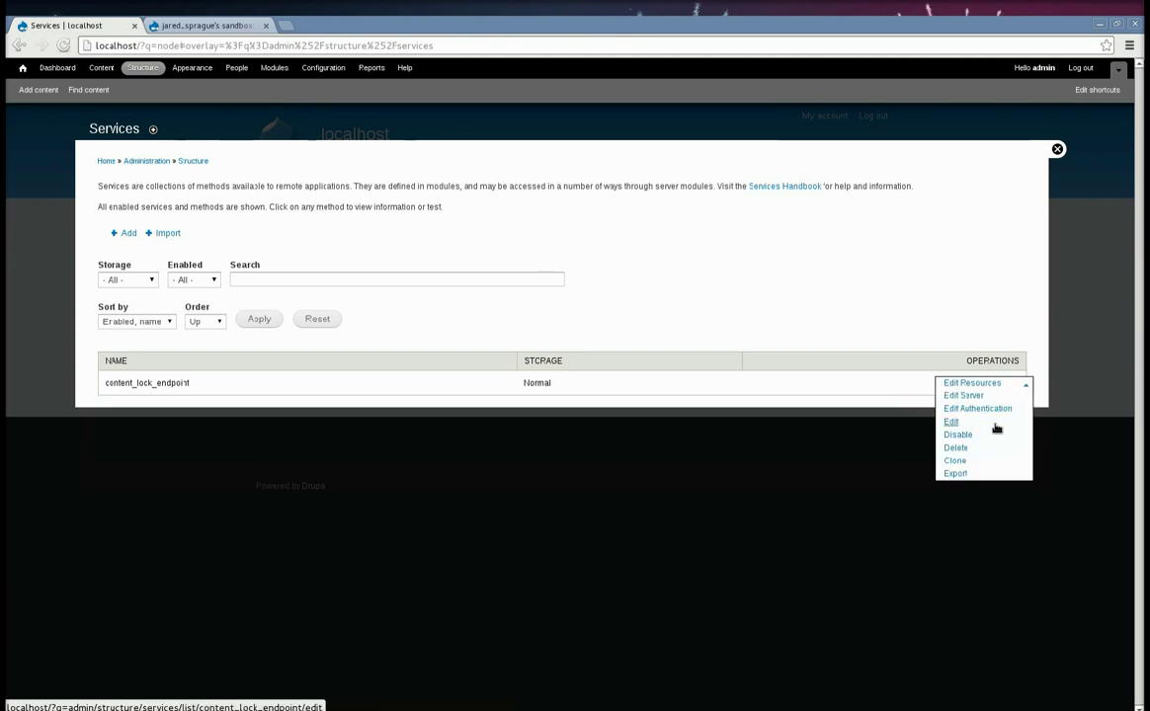
pyautogui.click(951, 423)
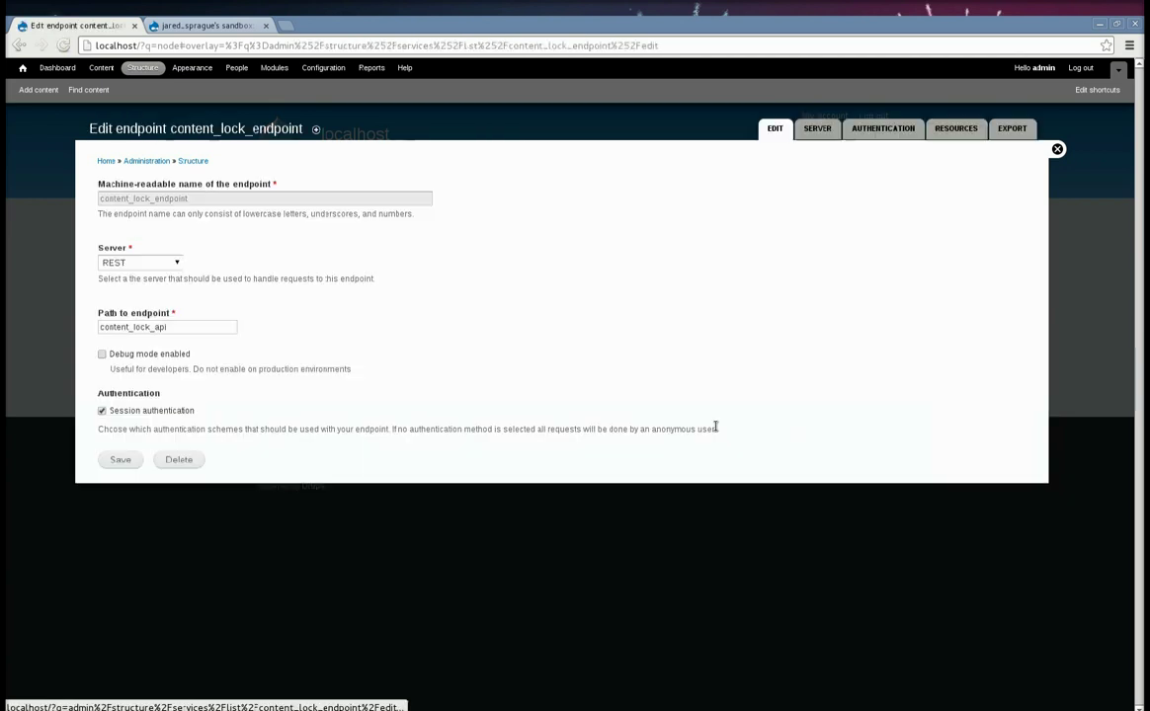
pyautogui.click(223, 326)
pyautogui.hotkey('ctrl', 'a')
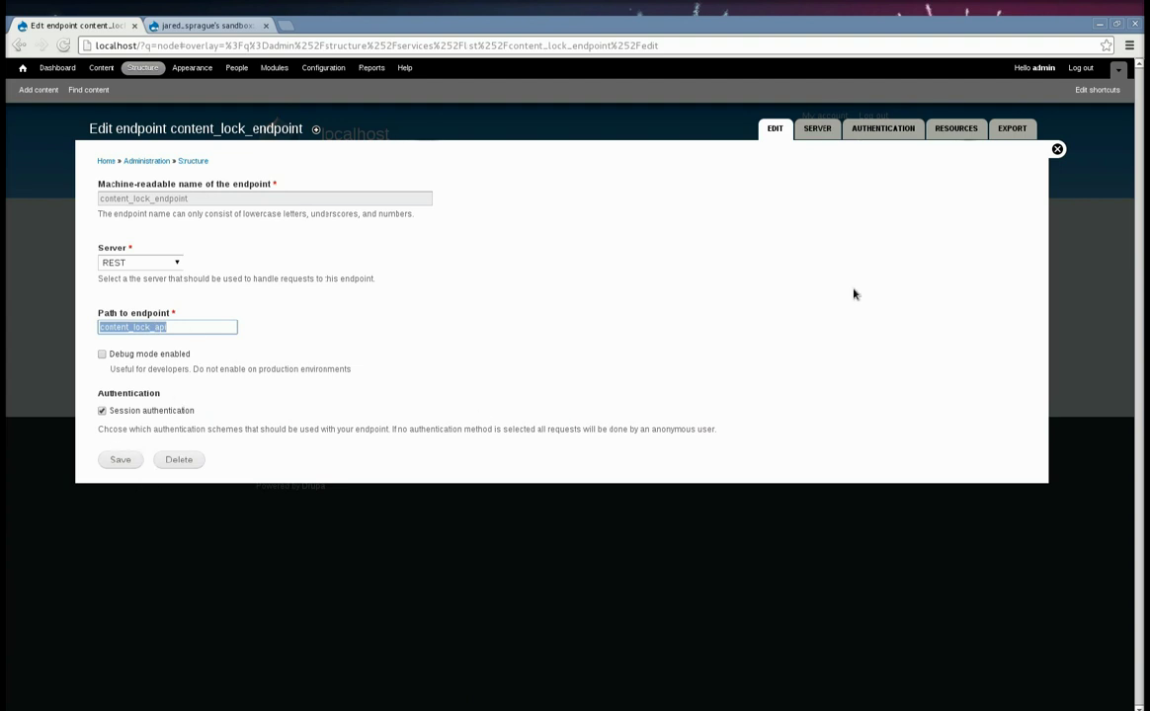
# - Close the endpoint settings and show the localhost cookies in the developer tools, selecting the Drupal session cookie
pyautogui.click(1056, 151)
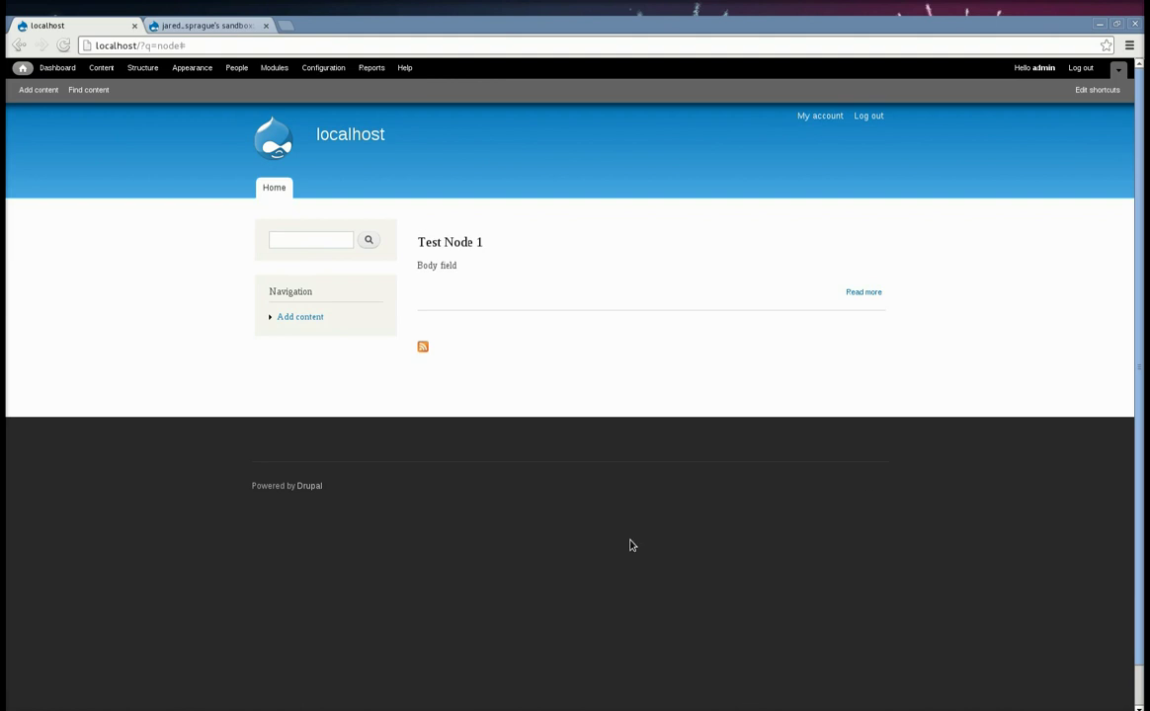
pyautogui.hotkey('ctrl', 'shift', 'j')
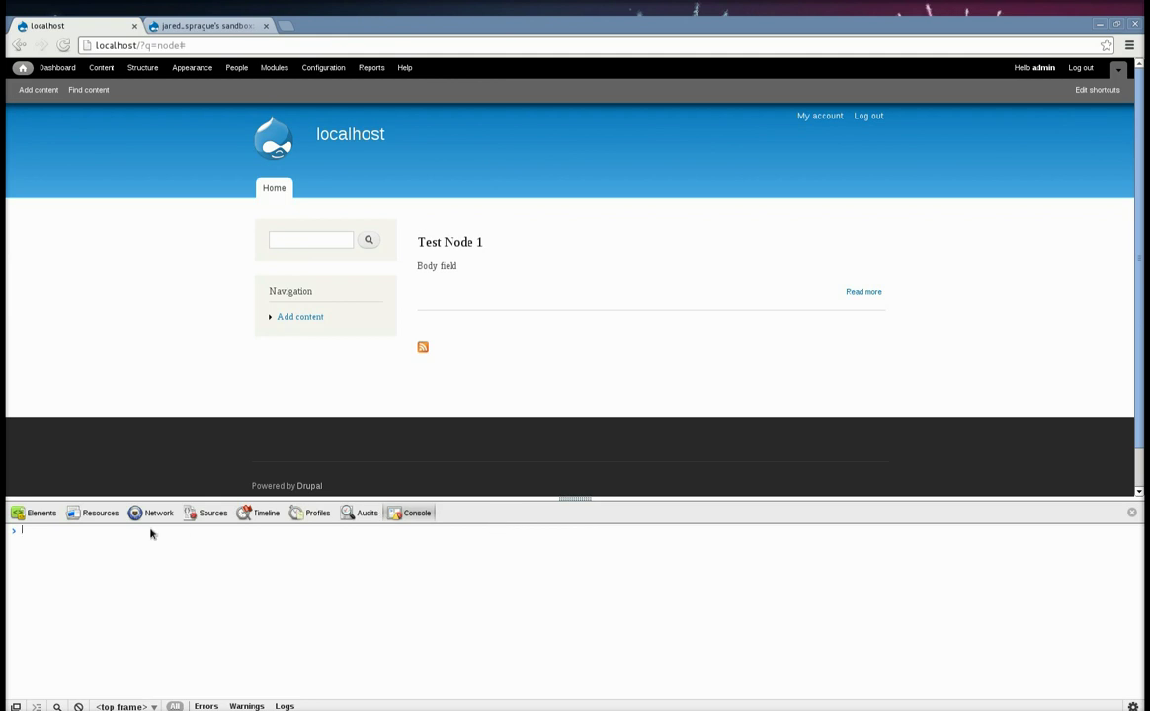
pyautogui.click(98, 513)
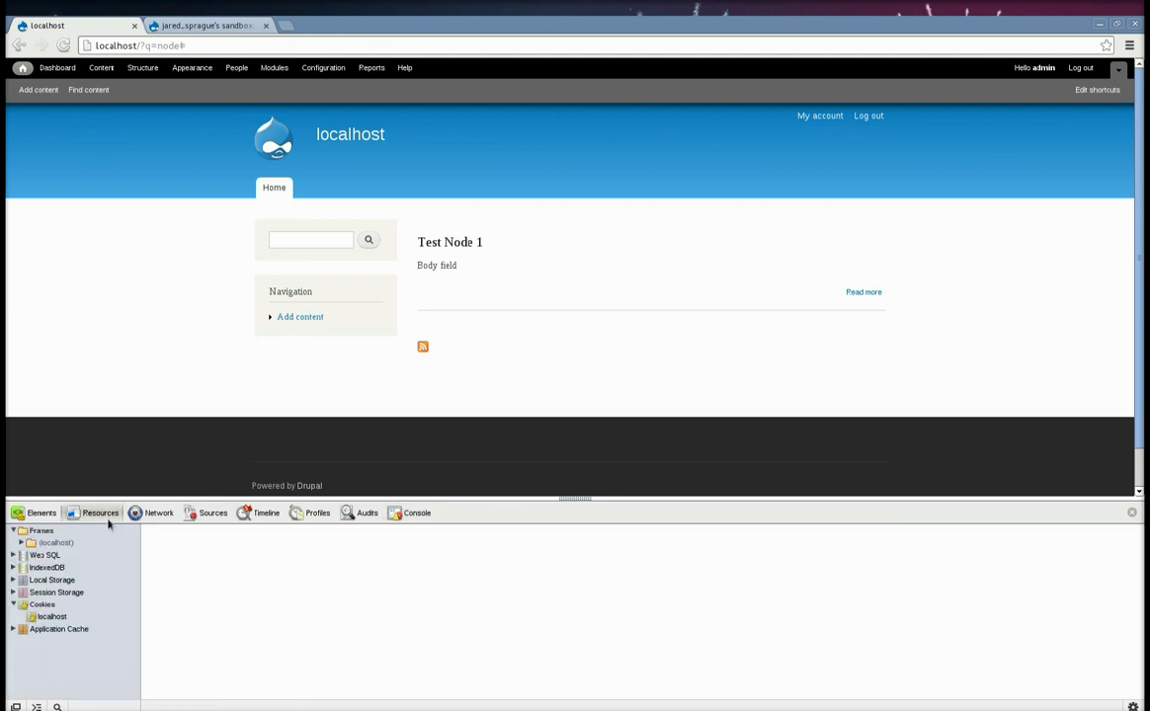
pyautogui.click(54, 617)
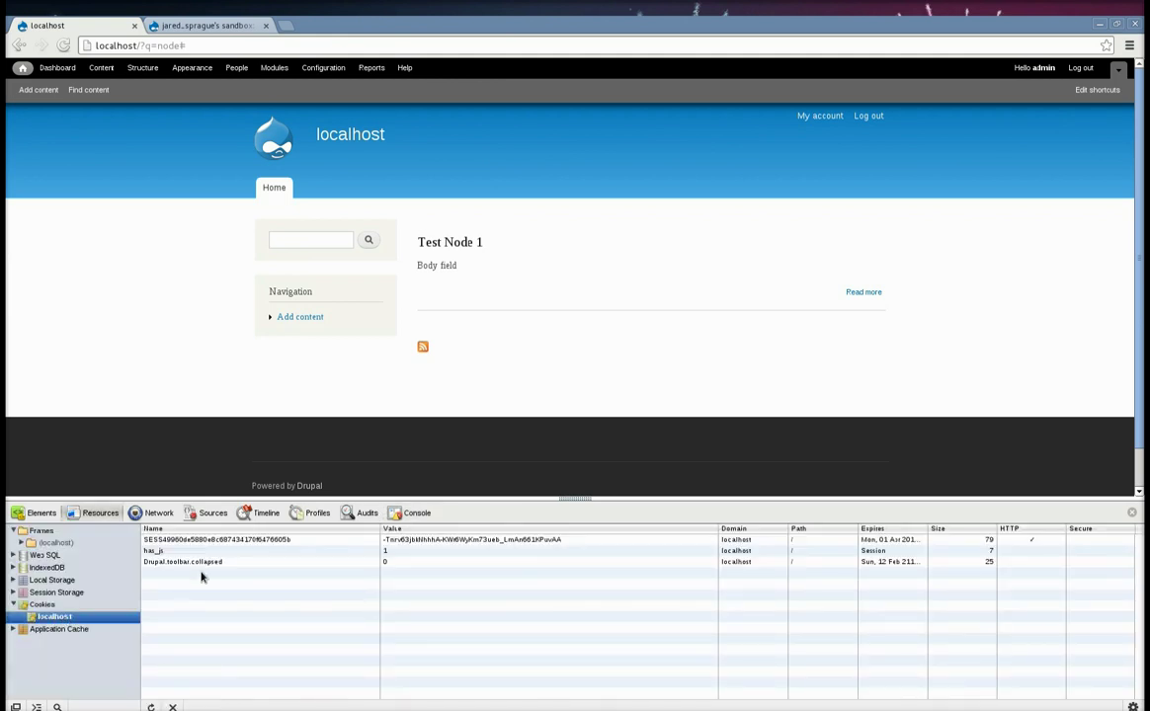
pyautogui.click(308, 542)
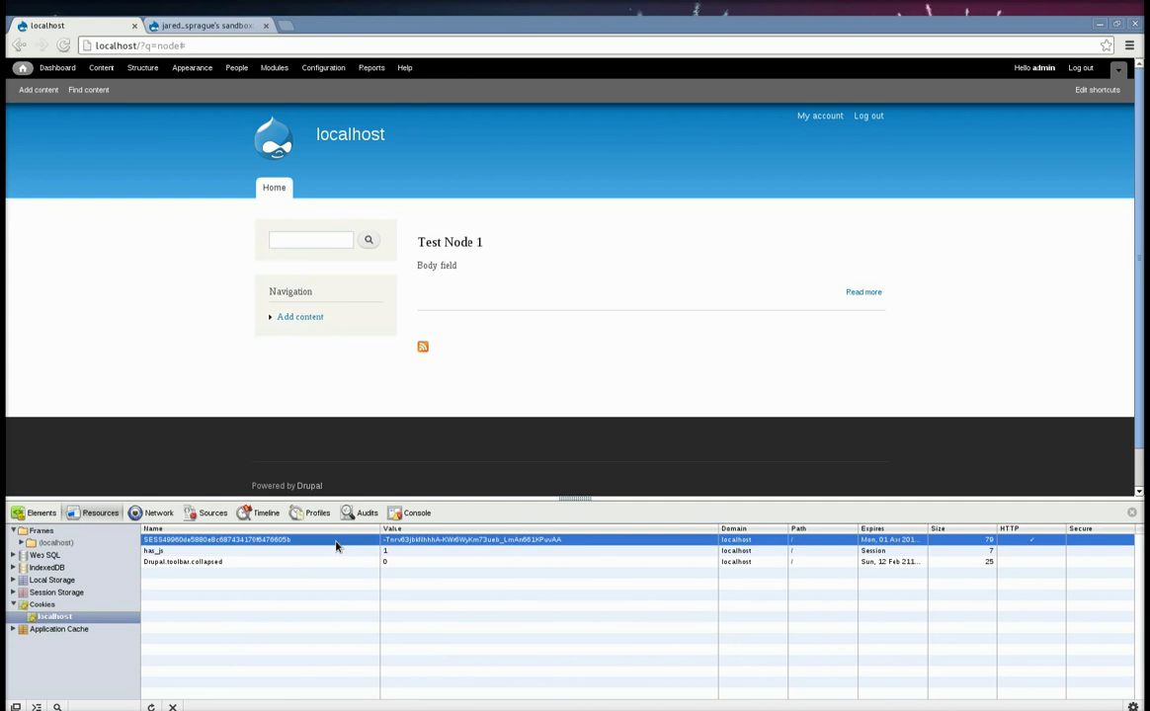
# - Switch to the terminal, stop the running gedit command, and list all files in the module's examples directory in long format
pyautogui.hotkey('alt', 'Tab')
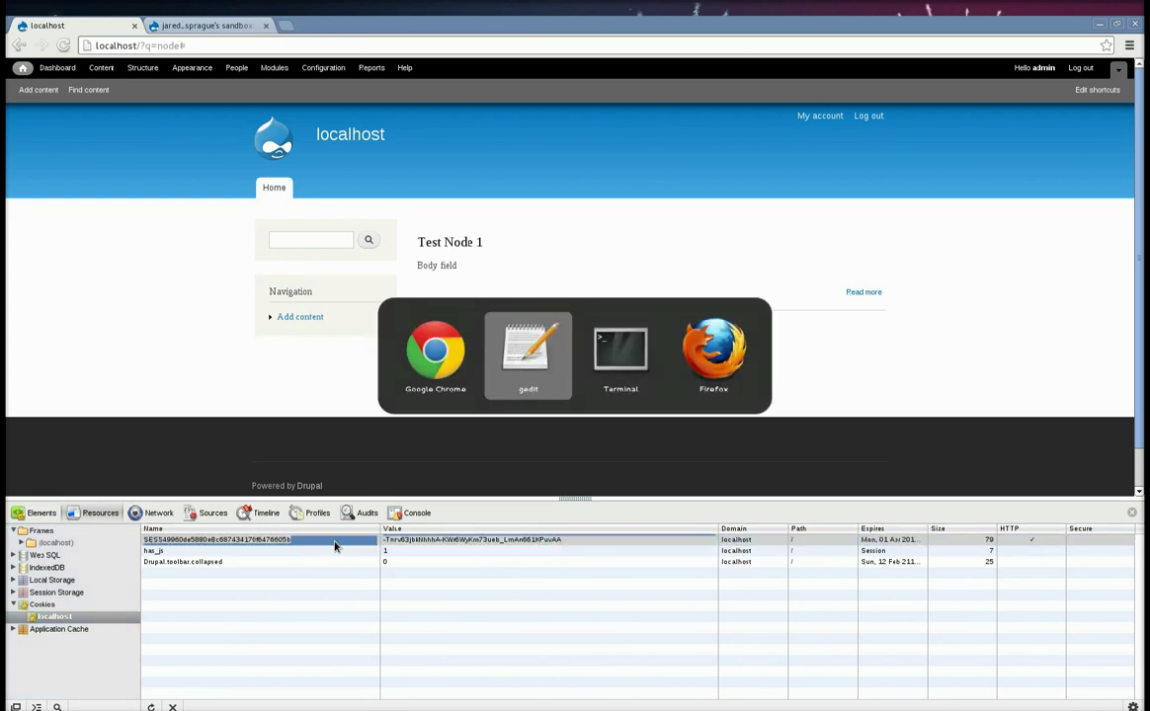
pyautogui.hotkey('alt', 'Tab')
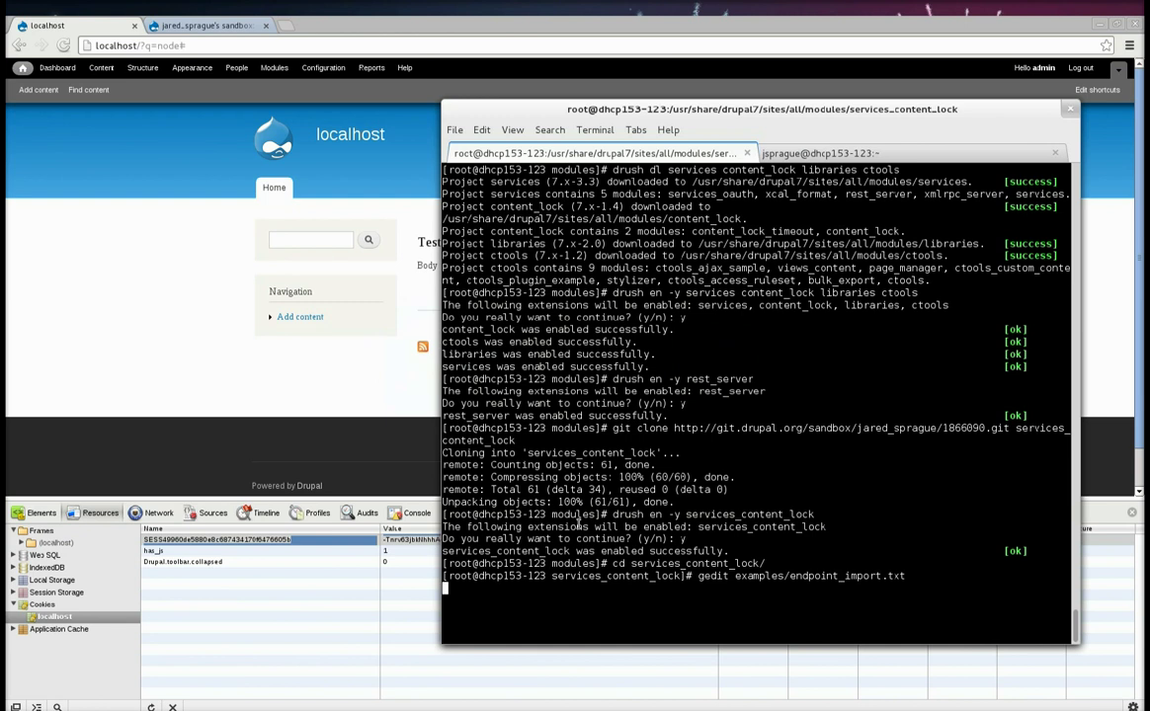
pyautogui.hotkey('ctrl', 'c')
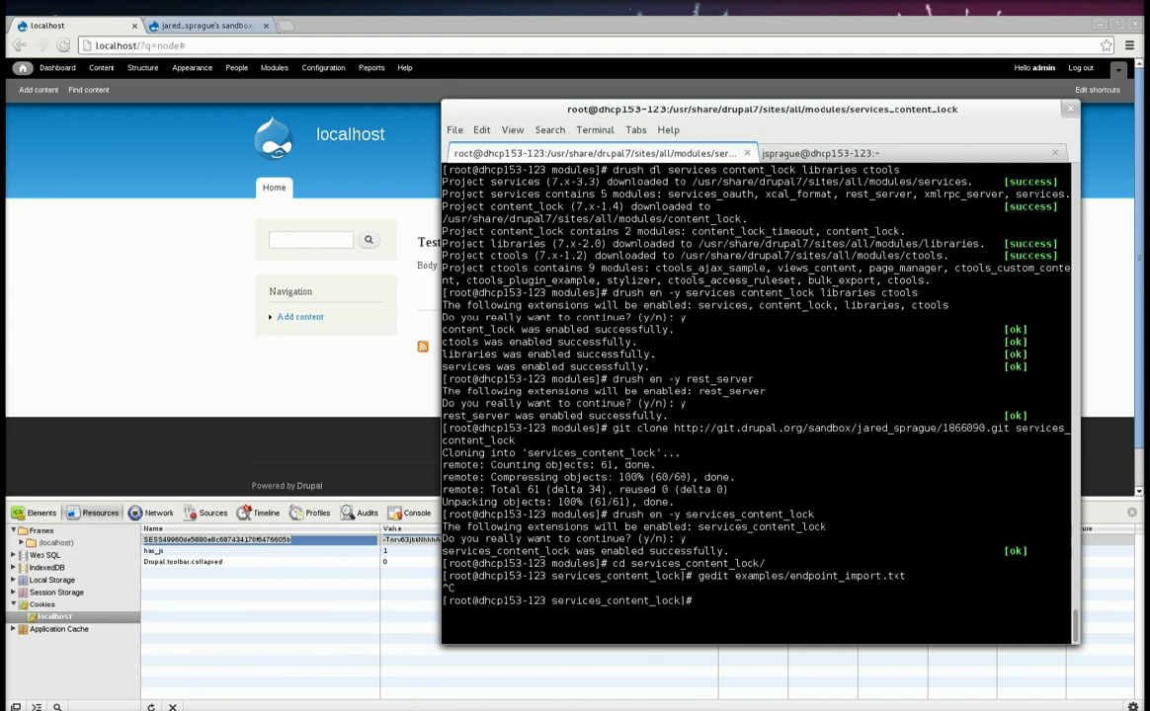
pyautogui.write('cd examples/')
pyautogui.press('Return')
pyautogui.write('ls -la')
pyautogui.press('Return')
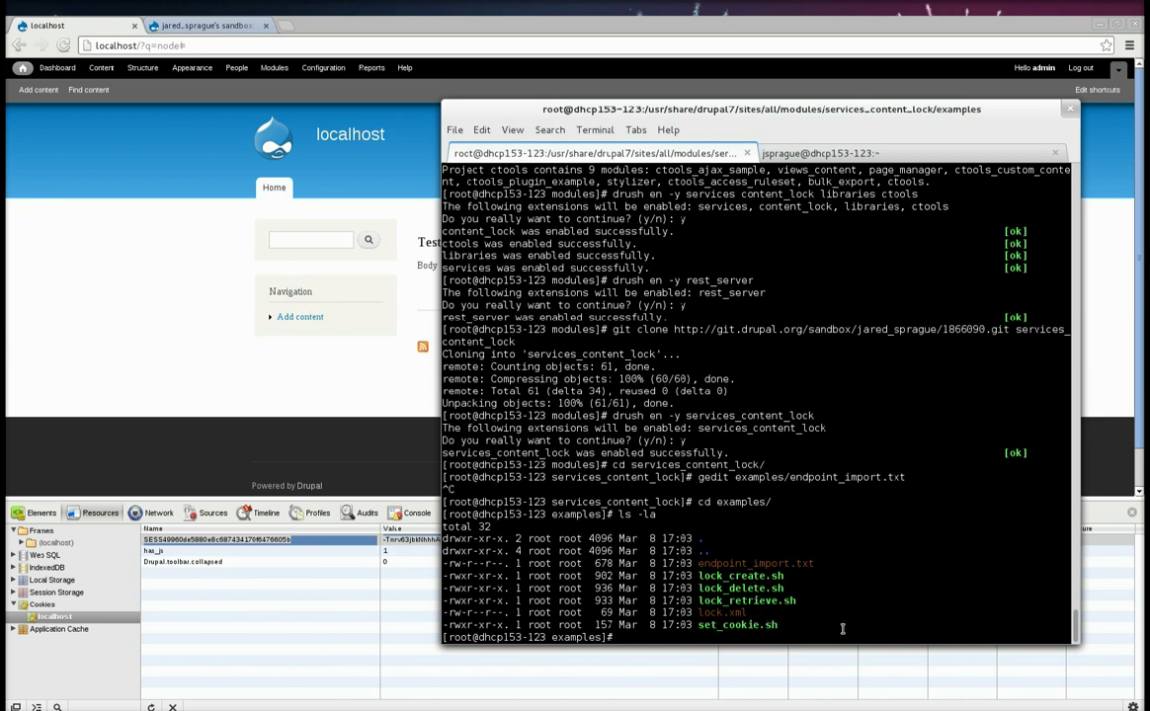
# - Open set_cookie.sh in vim and delete the existing session cookie name after COOKIE=
pyautogui.write('e')
pyautogui.write('vim set_cookie.sh')
pyautogui.press('Return')
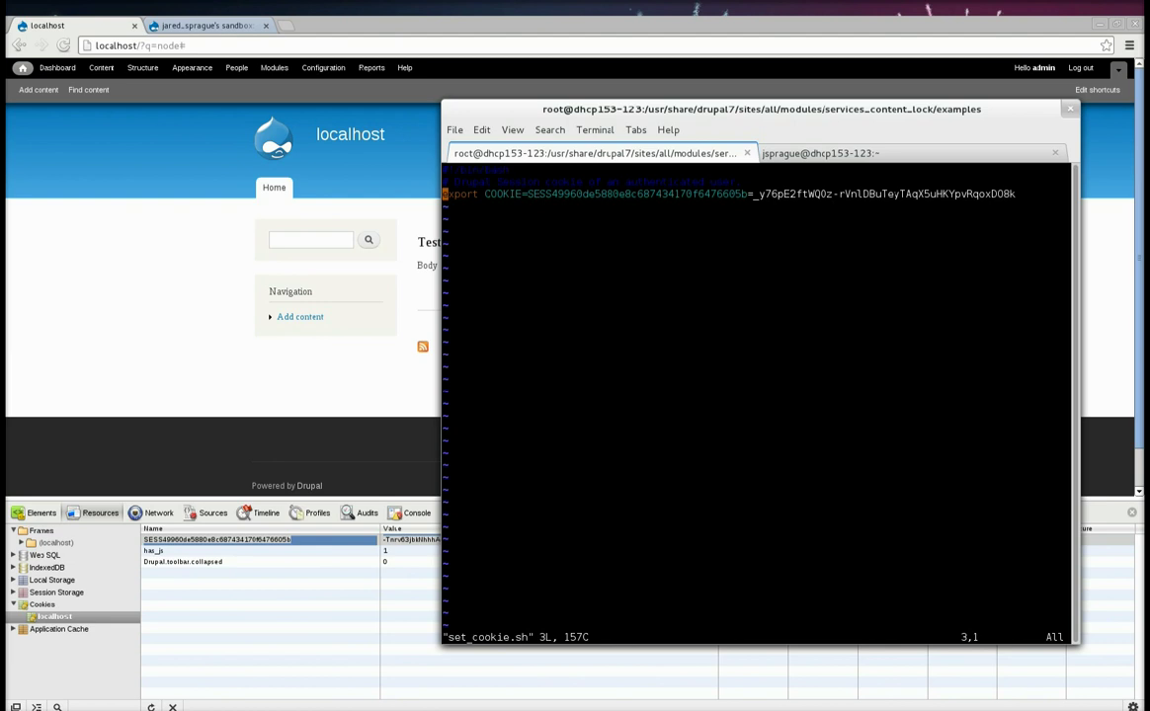
pyautogui.press('Right')
pyautogui.press('Right')
pyautogui.press('Right')
pyautogui.press('Right')
pyautogui.press('Right')
pyautogui.press('Right')
pyautogui.press('Right')
pyautogui.press('Right')
pyautogui.press('Right')
pyautogui.press('Right')
pyautogui.press('Right')
pyautogui.press('Right')
pyautogui.press('Right')
pyautogui.press('Right')
pyautogui.press('Right')
pyautogui.press('Right')
pyautogui.press('Right')
pyautogui.press('Right')
pyautogui.press('Right')
pyautogui.press('Right')
pyautogui.press('i')
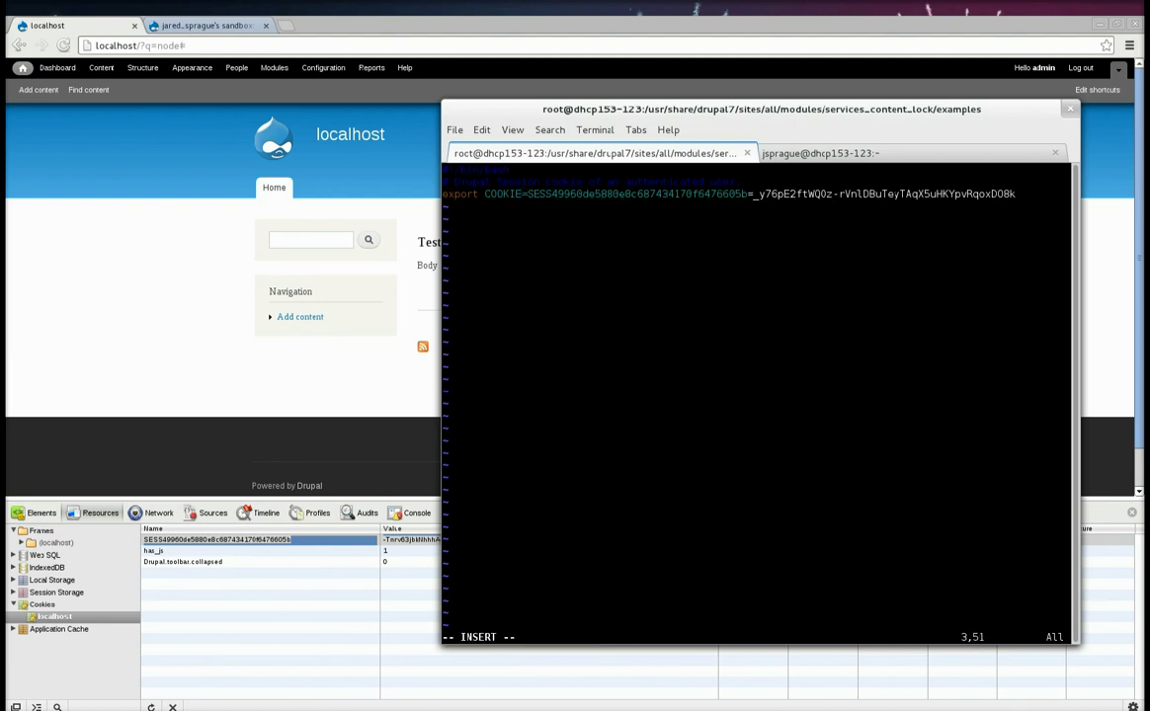
pyautogui.press('BackSpace')
pyautogui.press('BackSpace')
pyautogui.press('BackSpace')
pyautogui.press('BackSpace')
pyautogui.press('BackSpace')
pyautogui.press('BackSpace')
pyautogui.press('BackSpace')
pyautogui.press('BackSpace')
pyautogui.press('BackSpace')
pyautogui.press('BackSpace')
pyautogui.press('BackSpace')
pyautogui.press('BackSpace')
pyautogui.press('BackSpace')
pyautogui.press('BackSpace')
pyautogui.press('BackSpace')
pyautogui.press('BackSpace')
pyautogui.press('BackSpace')
pyautogui.press('BackSpace')
pyautogui.press('BackSpace')
pyautogui.press('BackSpace')
pyautogui.press('BackSpace')
pyautogui.press('BackSpace')
pyautogui.press('BackSpace')
pyautogui.press('BackSpace')
pyautogui.press('BackSpace')
pyautogui.press('BackSpace')
pyautogui.press('BackSpace')
pyautogui.press('BackSpace')
pyautogui.press('BackSpace')
pyautogui.press('BackSpace')
pyautogui.press('BackSpace')
pyautogui.press('BackSpace')
pyautogui.press('BackSpace')
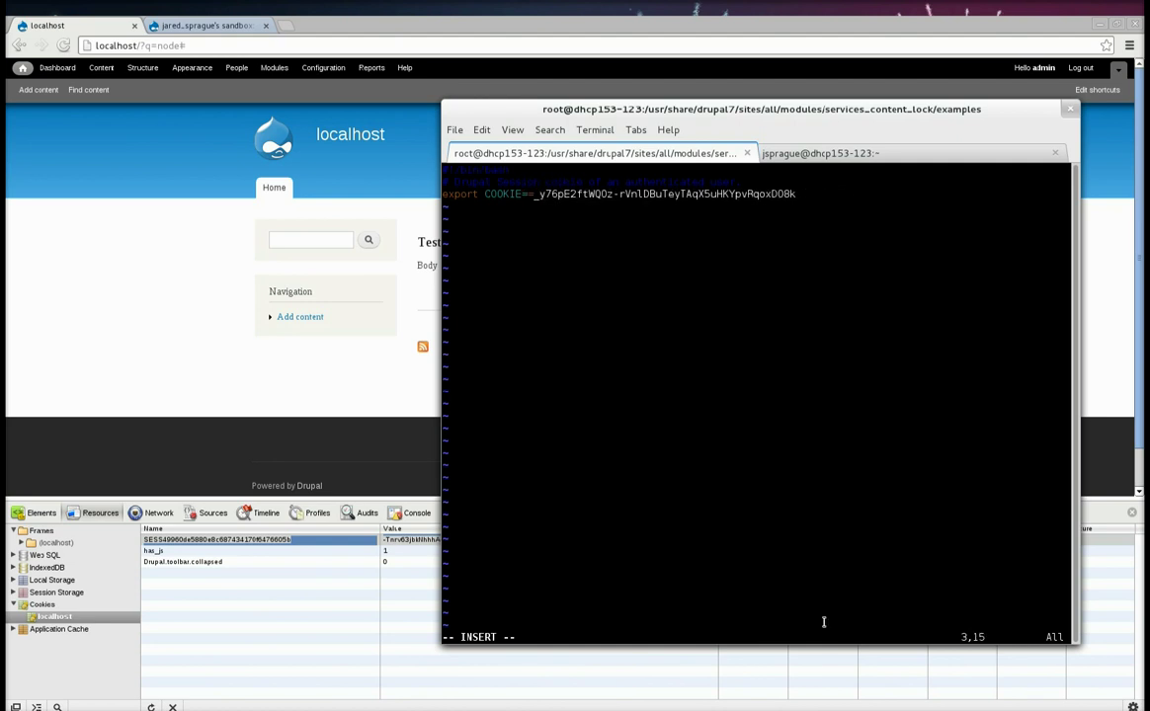
pyautogui.press('Return')
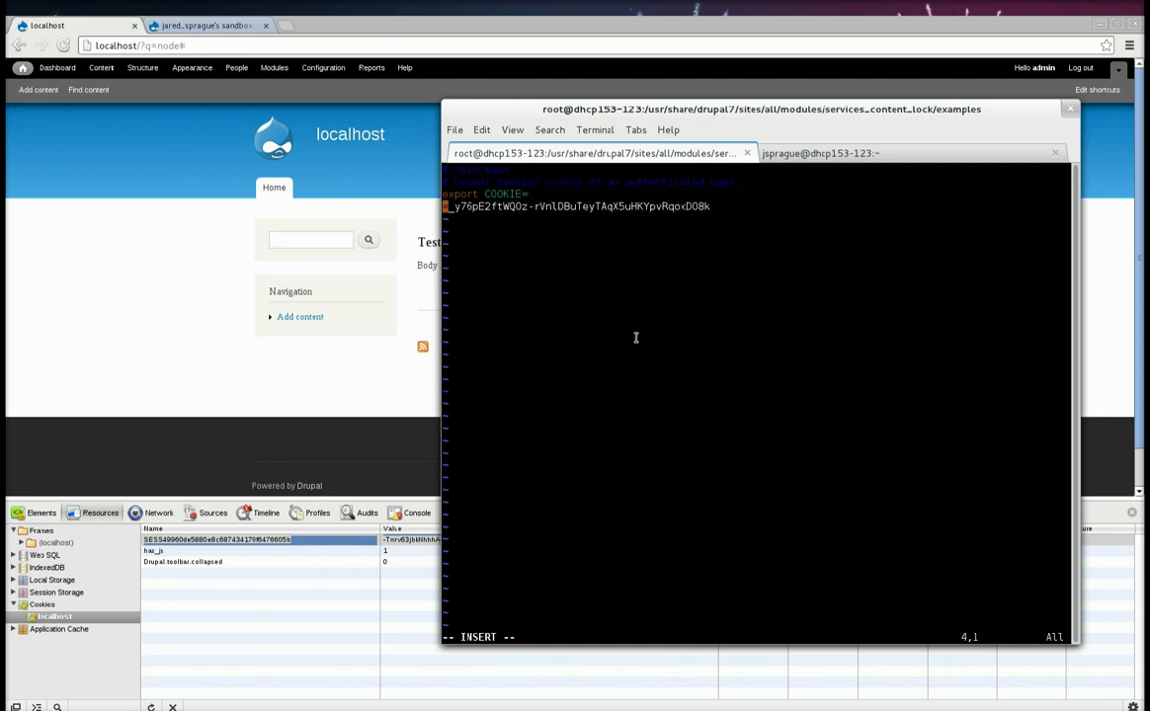
pyautogui.press('BackSpace')
pyautogui.press('Tab')
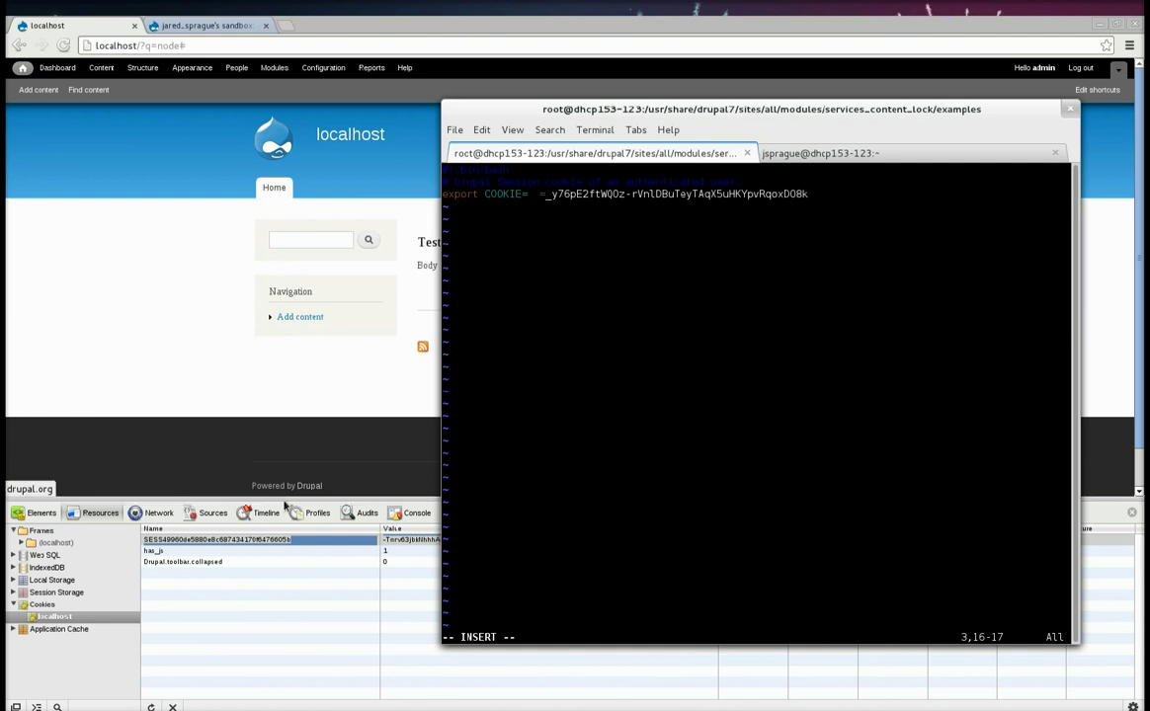
# - Insert the session cookie name from the browser directly after COOKIE=, without extra spaces or a line break
pyautogui.click(251, 541)
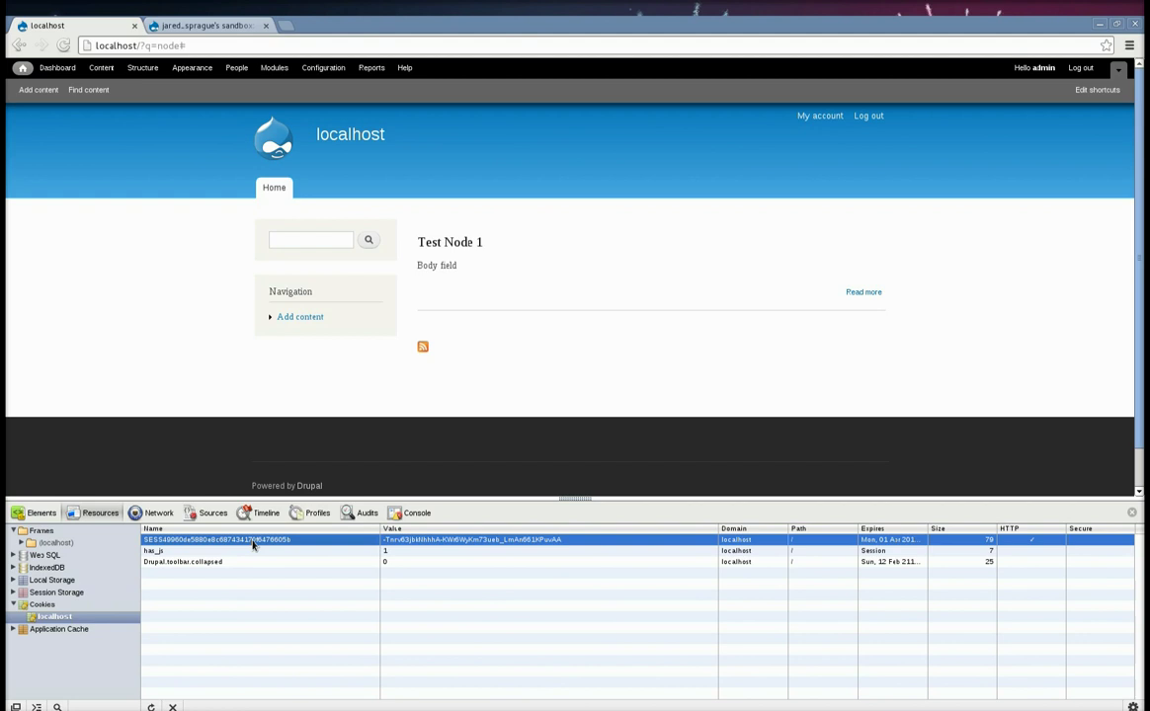
pyautogui.hotkey('alt', 'Tab')
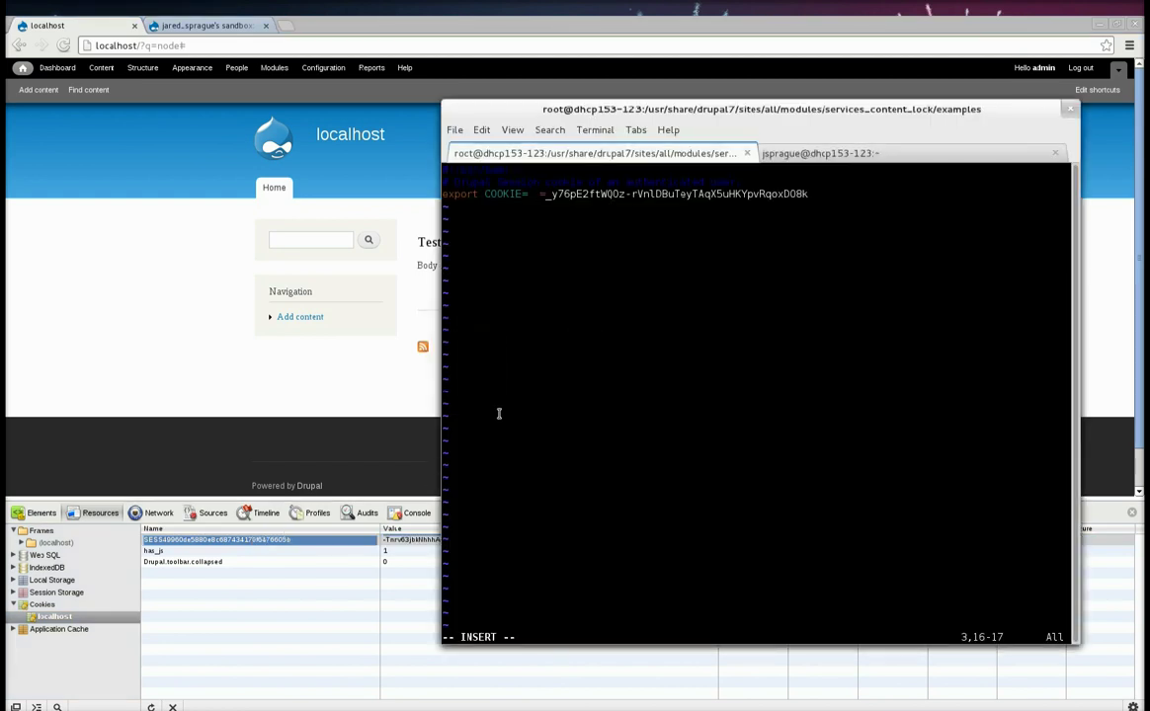
pyautogui.hotkey('ctrl', 'shift', 'v')
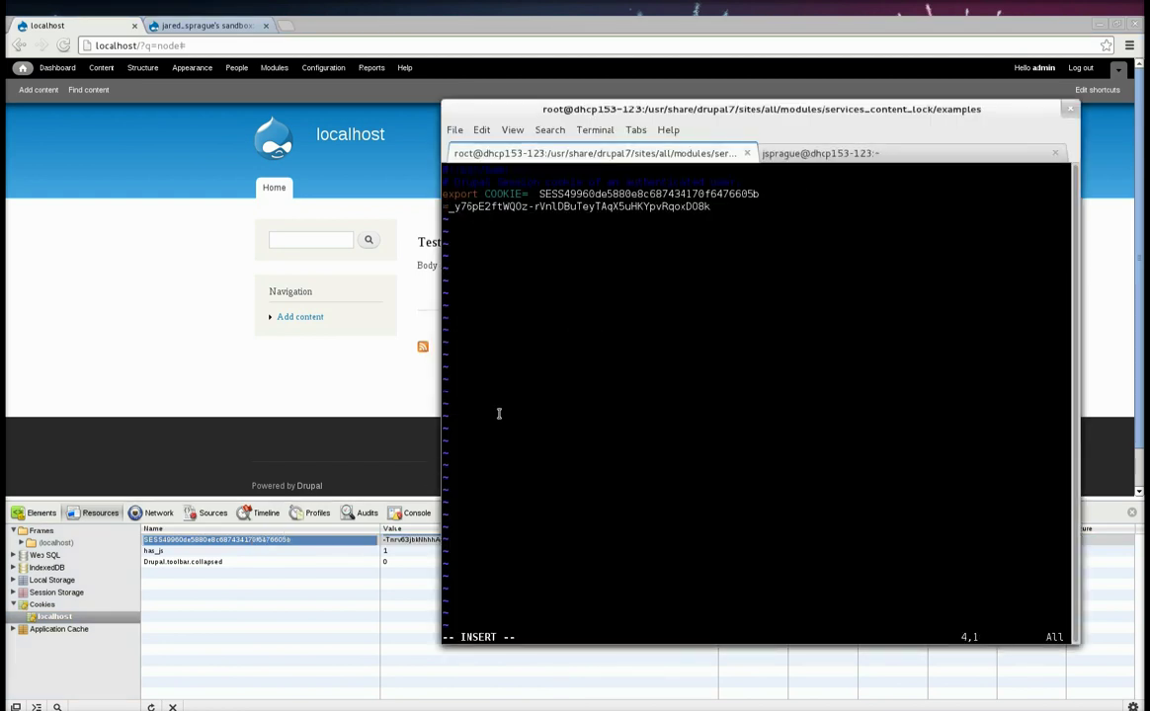
pyautogui.press('BackSpace')
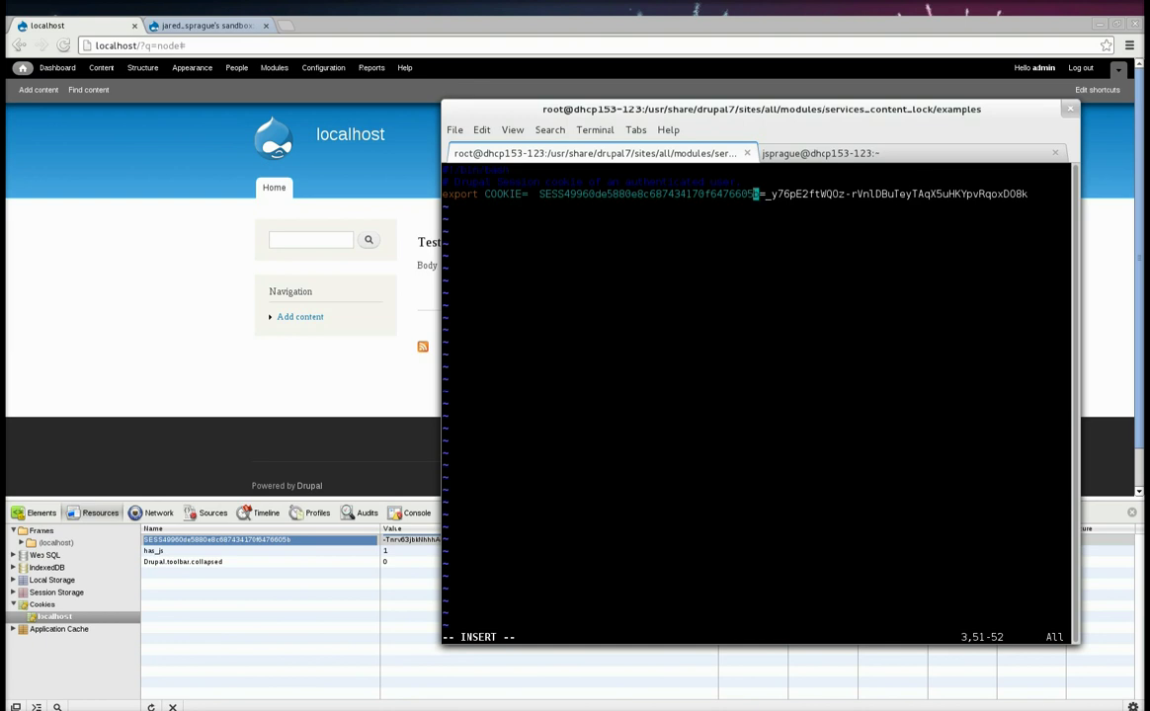
pyautogui.press('Left')
pyautogui.press('Left')
pyautogui.press('Left')
pyautogui.press('Left')
pyautogui.press('Left')
pyautogui.press('Left')
pyautogui.press('Left')
pyautogui.press('Left')
pyautogui.press('Left')
pyautogui.press('Left')
pyautogui.press('Left')
pyautogui.press('Left')
pyautogui.press('Left')
pyautogui.press('Left')
pyautogui.press('Left')
pyautogui.press('Left')
pyautogui.press('Left')
pyautogui.press('Left')
pyautogui.press('Left')
pyautogui.press('Left')
pyautogui.press('Delete')
pyautogui.press('Delete')
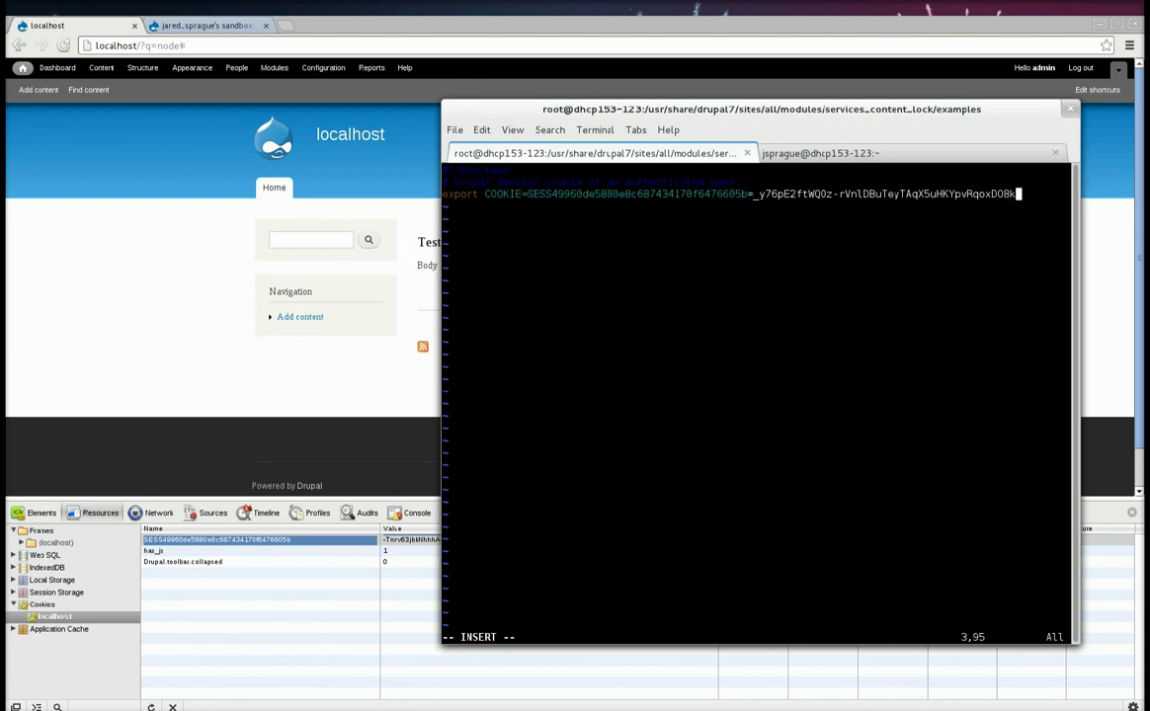
# - Replace the old session cookie value with the one copied from the browser, then save set_cookie.sh and quit vim
pyautogui.press('BackSpace')
pyautogui.press('BackSpace')
pyautogui.press('BackSpace')
pyautogui.press('BackSpace')
pyautogui.press('BackSpace')
pyautogui.press('BackSpace')
pyautogui.press('BackSpace')
pyautogui.press('BackSpace')
pyautogui.press('BackSpace')
pyautogui.press('BackSpace')
pyautogui.press('BackSpace')
pyautogui.press('BackSpace')
pyautogui.press('BackSpace')
pyautogui.press('BackSpace')
pyautogui.press('BackSpace')
pyautogui.press('BackSpace')
pyautogui.press('BackSpace')
pyautogui.press('BackSpace')
pyautogui.press('BackSpace')
pyautogui.press('BackSpace')
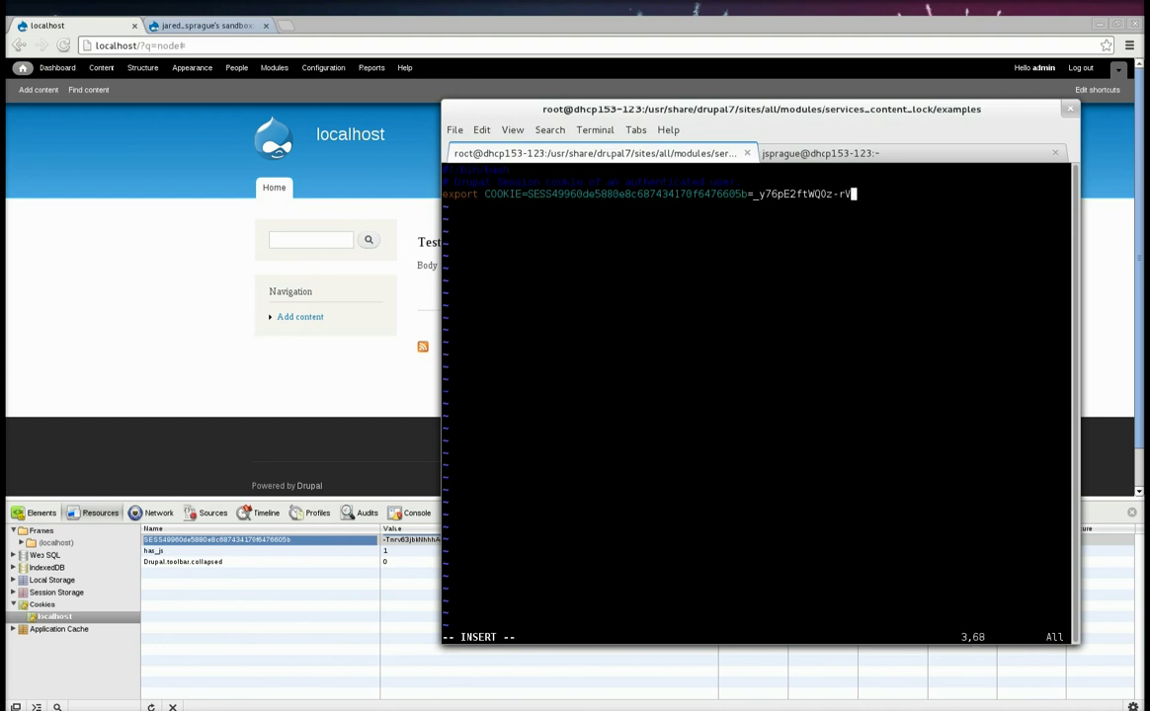
pyautogui.press('BackSpace')
pyautogui.press('BackSpace')
pyautogui.press('BackSpace')
pyautogui.press('BackSpace')
pyautogui.press('BackSpace')
pyautogui.press('BackSpace')
pyautogui.press('BackSpace')
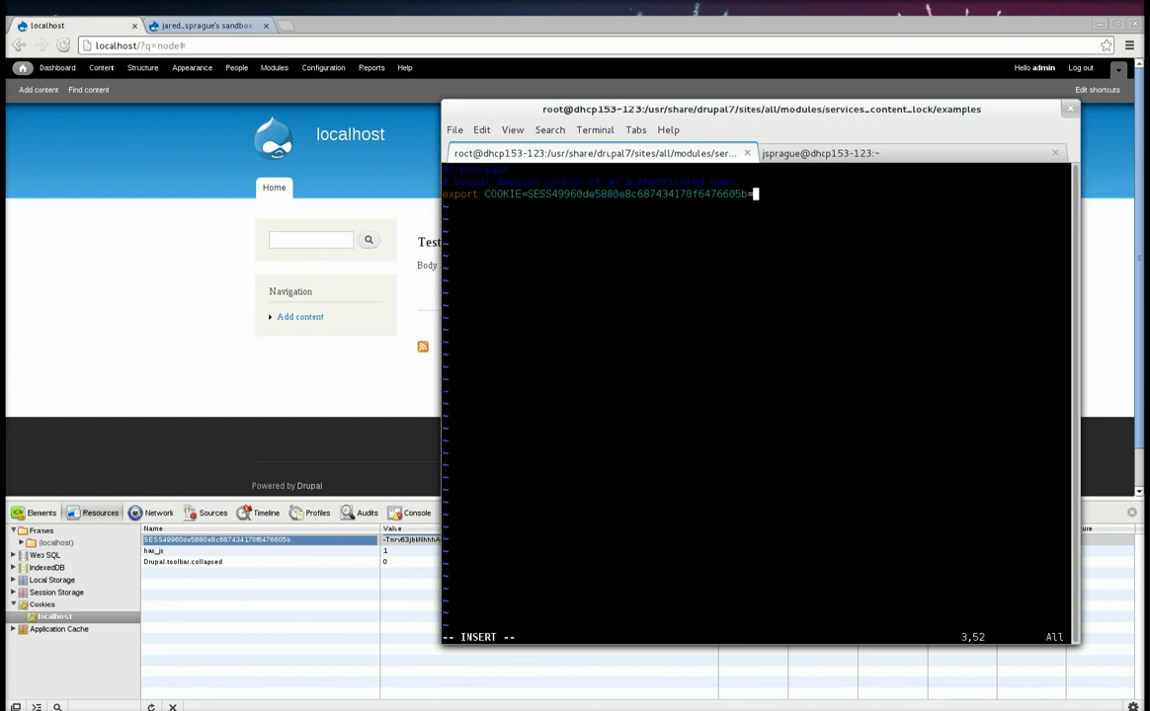
pyautogui.click(414, 543)
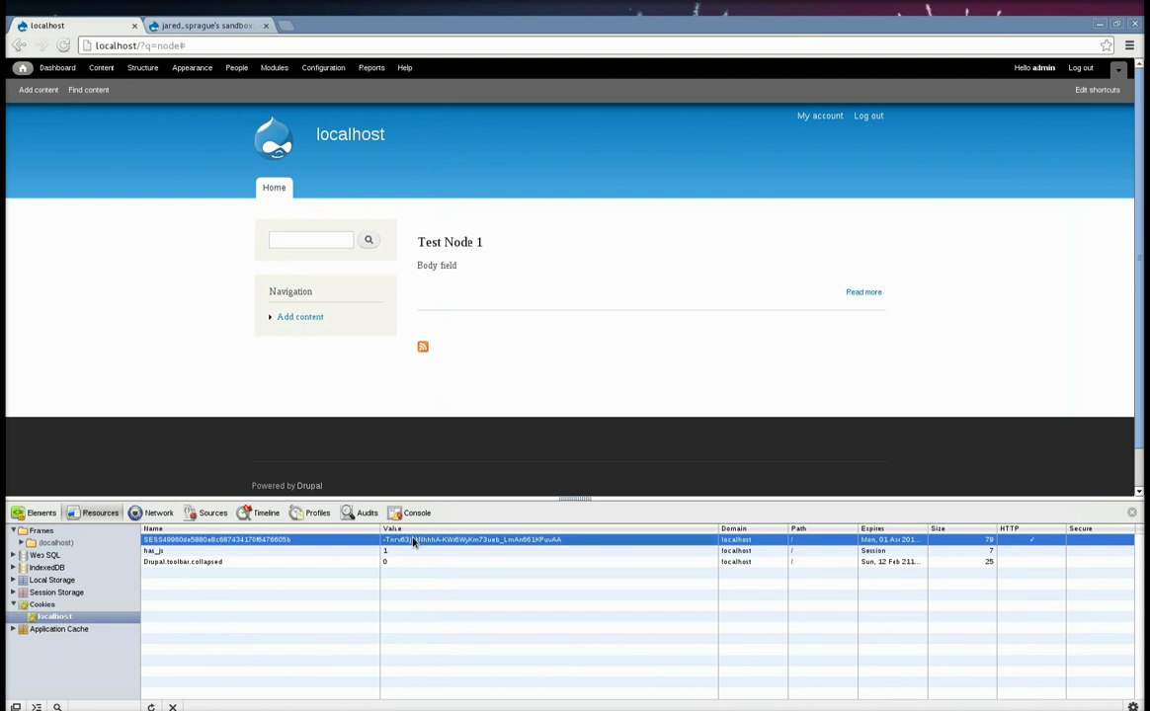
pyautogui.doubleClick(415, 543)
pyautogui.hotkey('alt', 'Tab')
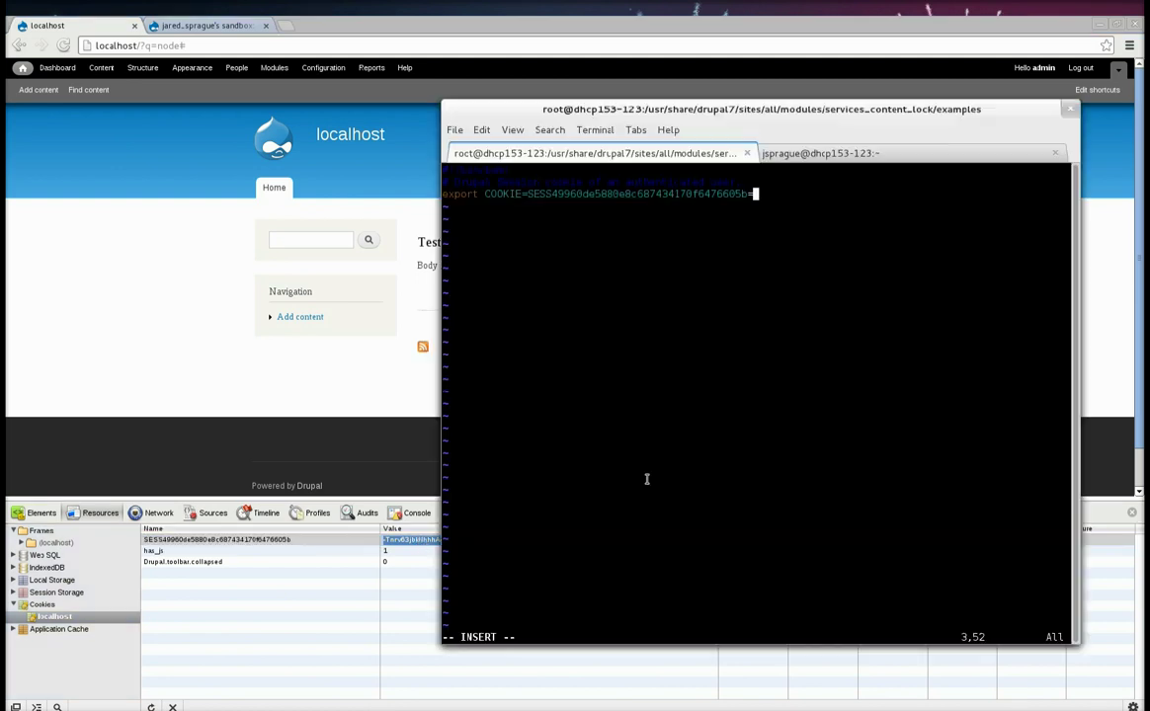
pyautogui.middleClick(801, 205)
pyautogui.press('BackSpace')
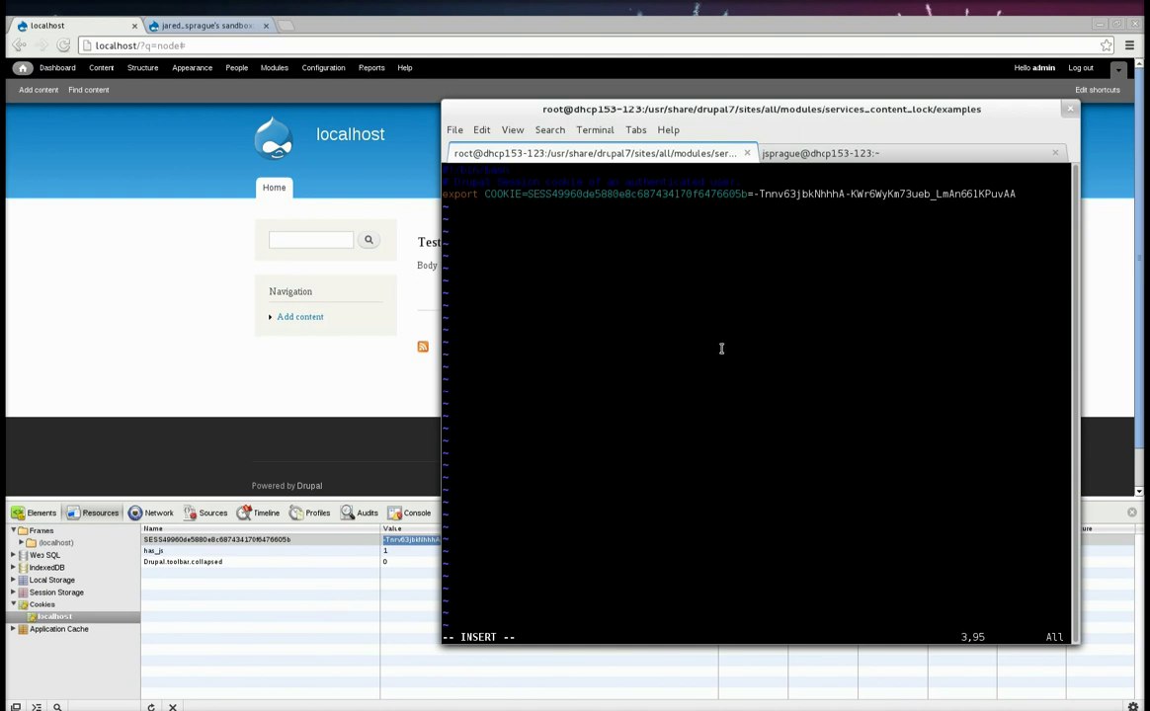
pyautogui.press('Escape')
pyautogui.write(':wq')
pyautogui.press('Return')
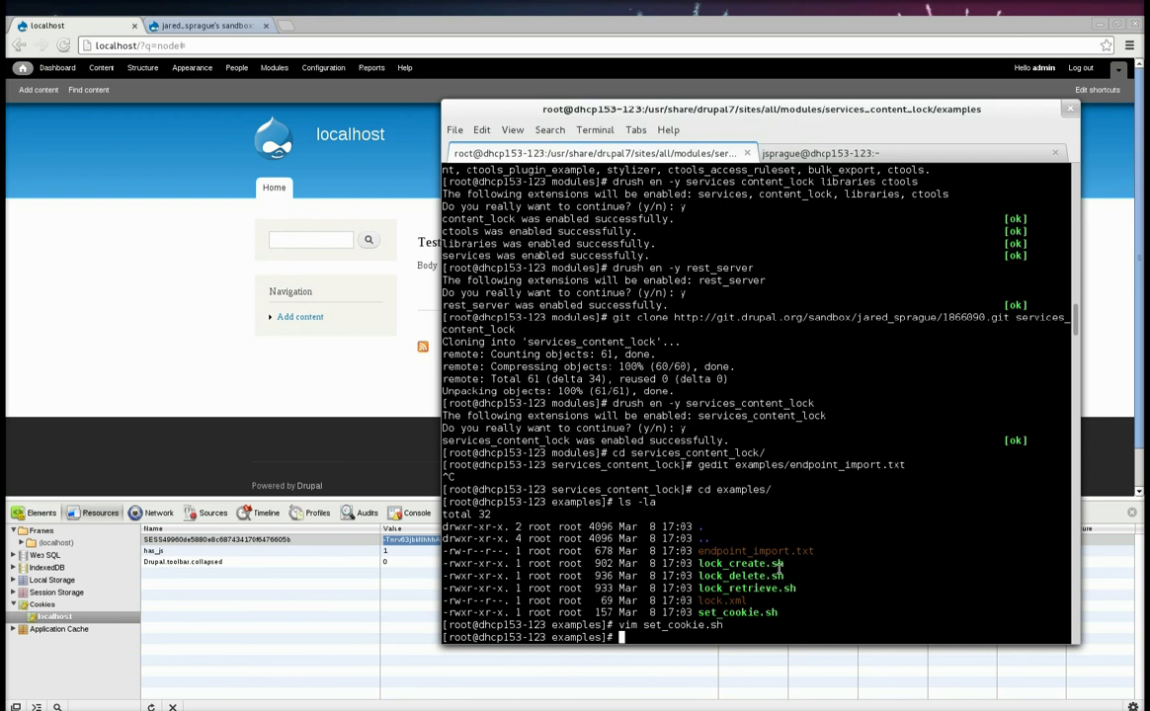
# - Open lock_create.sh in vim to examine its host, endpoint and curl request
pyautogui.write('vim lock_cre')
pyautogui.press('Tab')
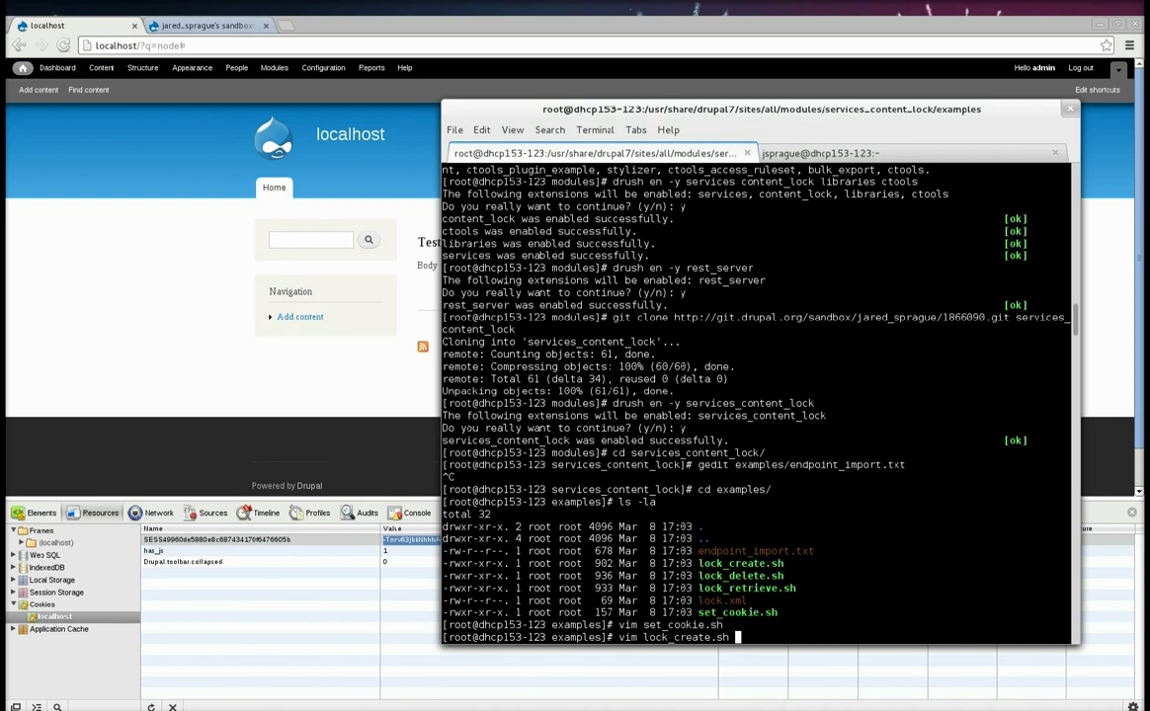
pyautogui.press('Return')
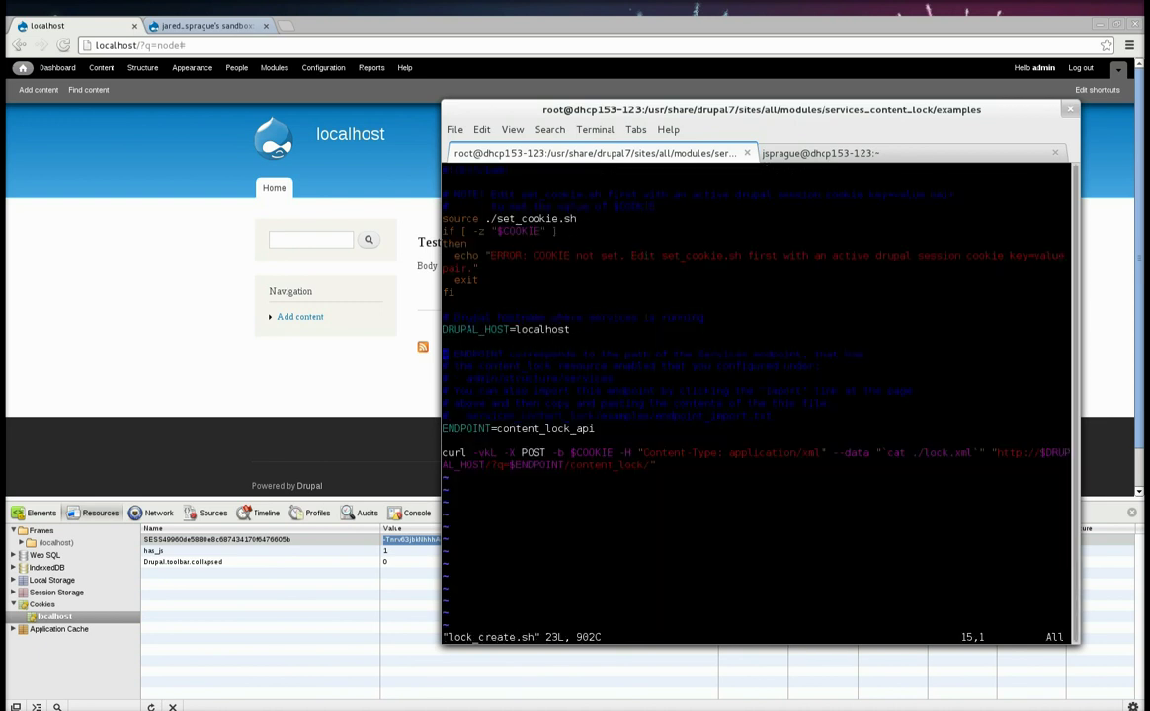
# - Examine the cookie check, DRUPAL_HOST, ENDPOINT and curl POST request in lock_create.sh, then quit vim
pyautogui.press('Up')
pyautogui.press('Up')
pyautogui.press('Up')
pyautogui.press('Up')
pyautogui.press('Up')
pyautogui.press('Up')
pyautogui.press('Up')
pyautogui.press('Up')
pyautogui.press('Up')
pyautogui.press('Up')
pyautogui.press('Down')
pyautogui.press('Down')
pyautogui.press('Up')
pyautogui.press('Up')
pyautogui.press('Down')
pyautogui.press('Down')
pyautogui.press('Down')
pyautogui.press('Down')
pyautogui.press('Down')
pyautogui.press('Down')
pyautogui.press('Down')
pyautogui.press('Down')
pyautogui.press('Down')
pyautogui.press('Down')
pyautogui.press('Down')
pyautogui.press('Down')
pyautogui.press('Down')
pyautogui.press('Down')
pyautogui.press('Down')
pyautogui.press('Down')
pyautogui.press('Right')
pyautogui.press('Right')
pyautogui.press('Right')
pyautogui.press('Right')
pyautogui.press('Right')
pyautogui.press('Right')
pyautogui.press('Right')
pyautogui.press('Right')
pyautogui.press('Right')
pyautogui.press('Right')
pyautogui.press('Right')
pyautogui.press('Right')
pyautogui.press('Right')
pyautogui.press('Right')
pyautogui.press('Right')
pyautogui.press('Right')
pyautogui.press('Right')
pyautogui.press('Right')
pyautogui.press('Right')
pyautogui.press('Right')
pyautogui.press('Right')
pyautogui.press('Down')
pyautogui.press('Down')
pyautogui.write(':q')
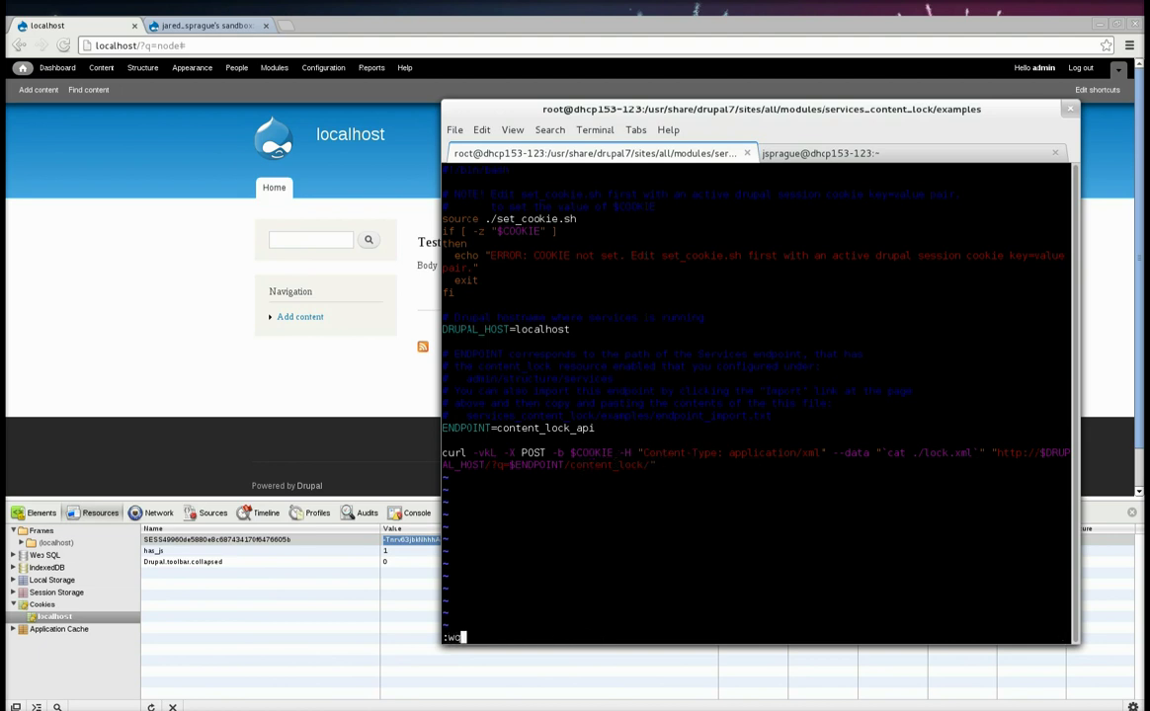
pyautogui.press('Return')
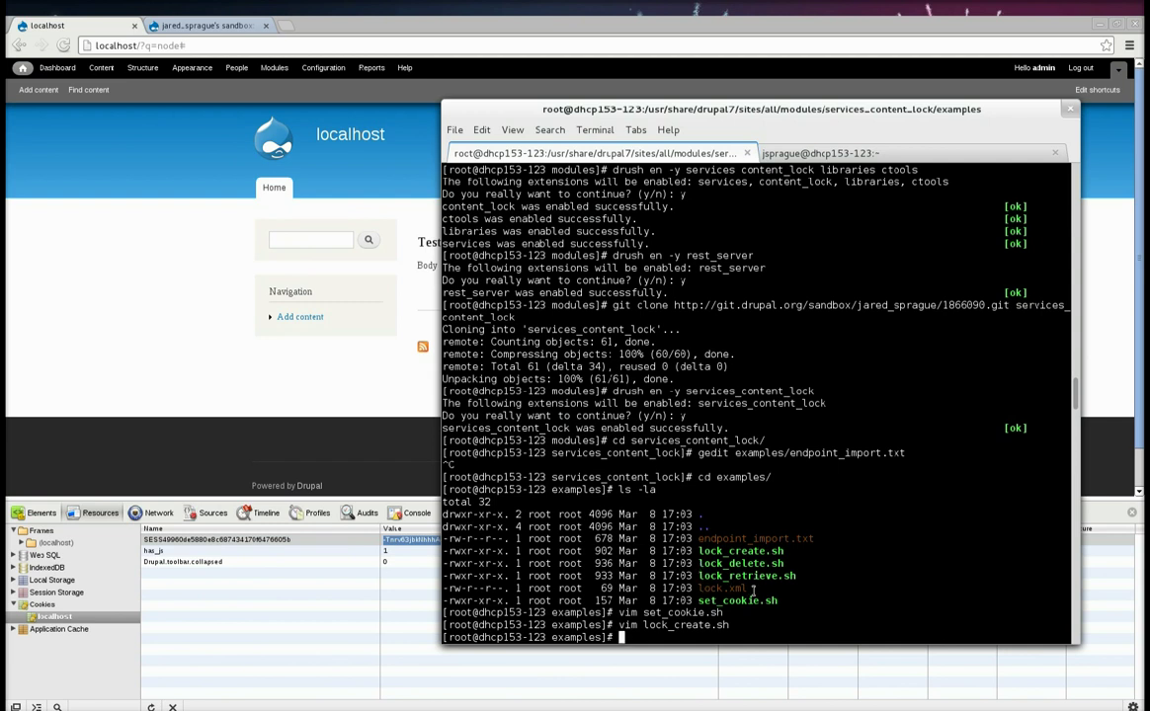
# - Display the contents of lock.xml and run lock_create.sh to create a lock on the node it names
pyautogui.write('cat lock.xml')
pyautogui.press('Return')
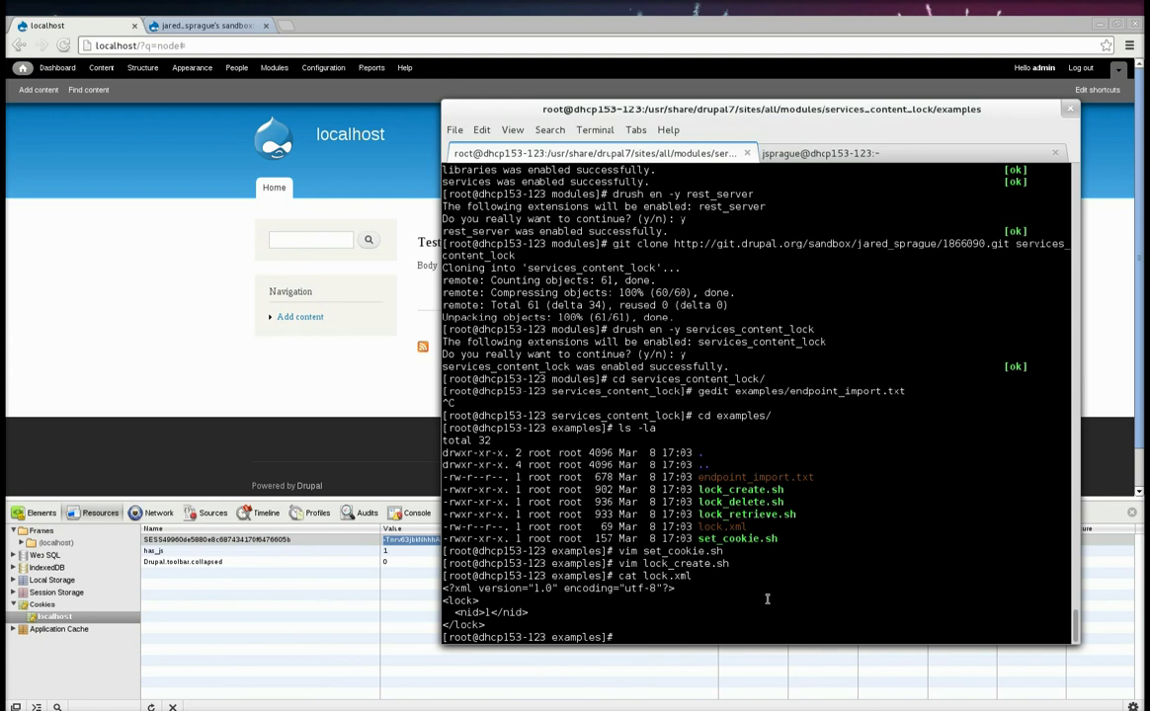
pyautogui.write('./lock_cre')
pyautogui.press('Tab')
pyautogui.press('Return')
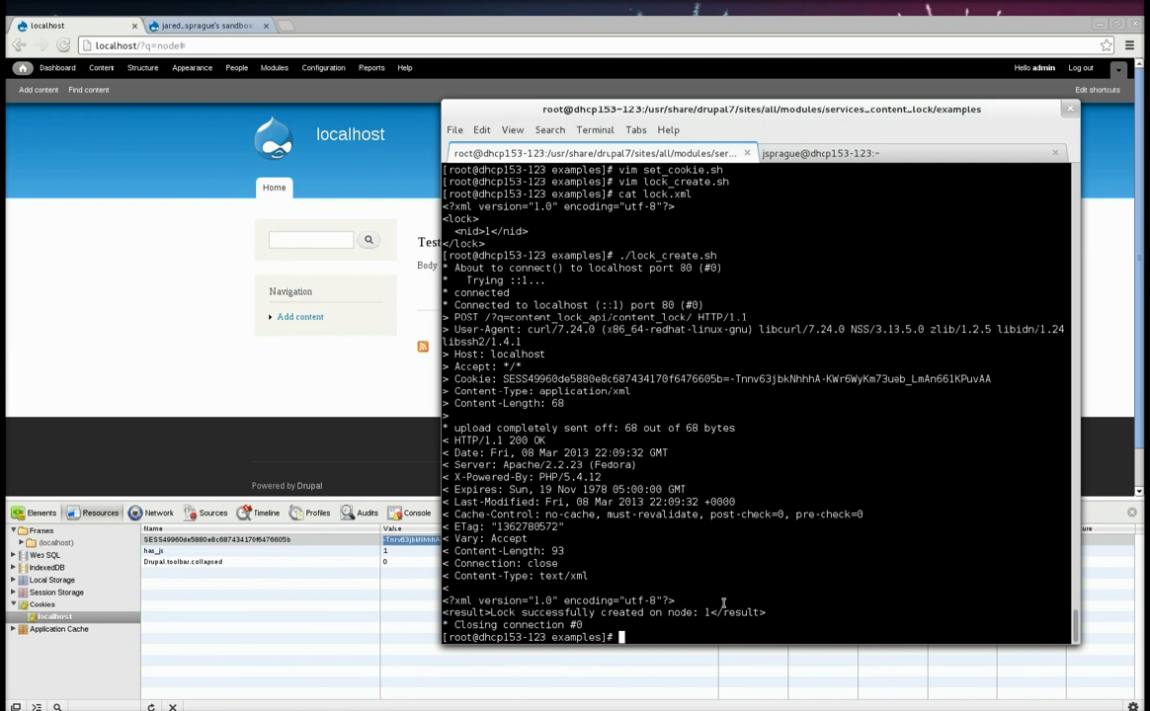
# - Switch to Firefox, log in with the prefilled second account and try to edit Test Node 1
pyautogui.hotkey('alt', 'Tab')
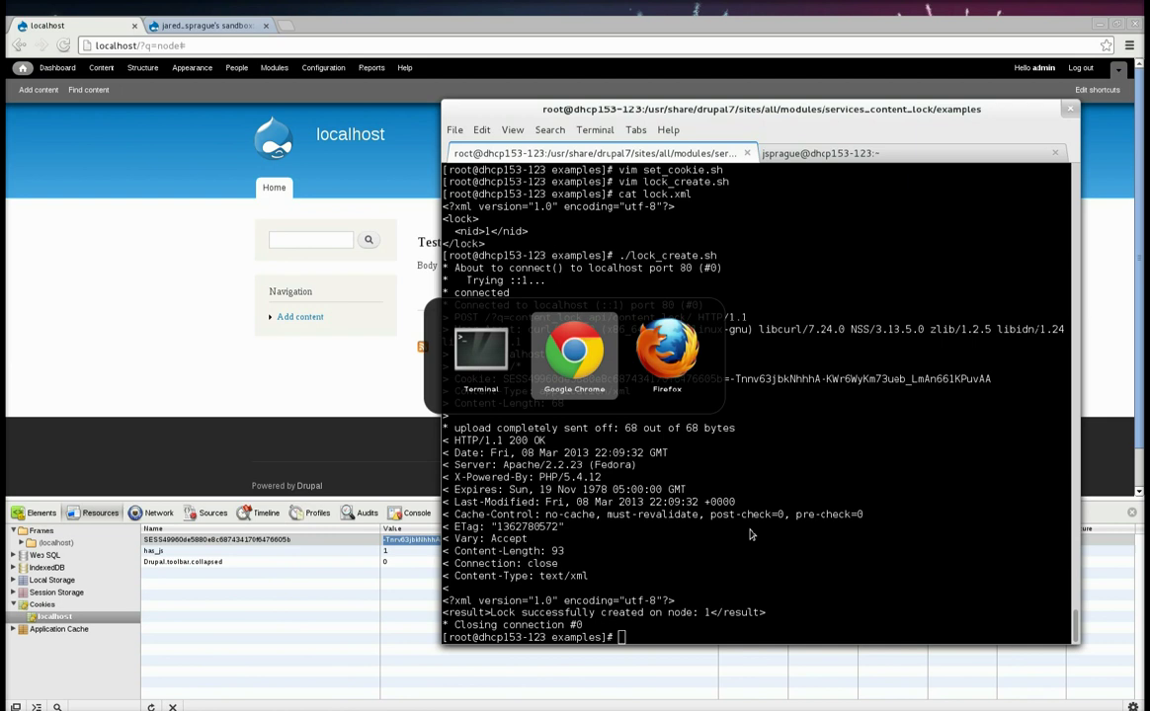
pyautogui.hotkey('alt', 'Tab')
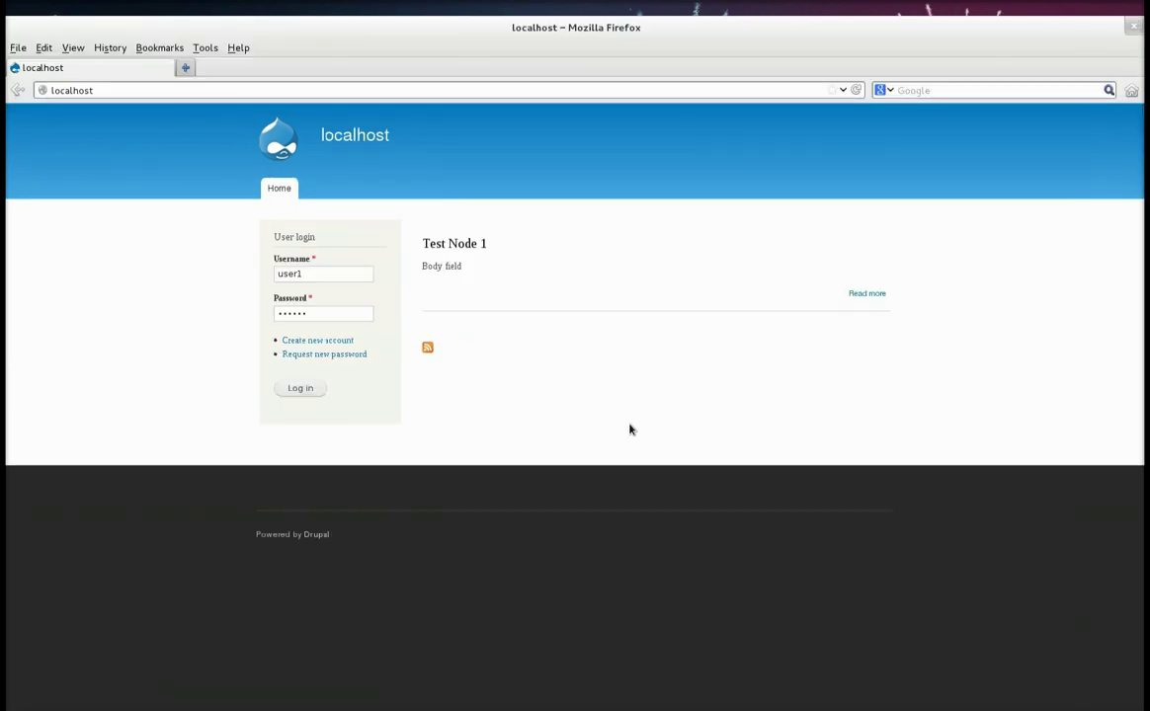
pyautogui.click(307, 391)
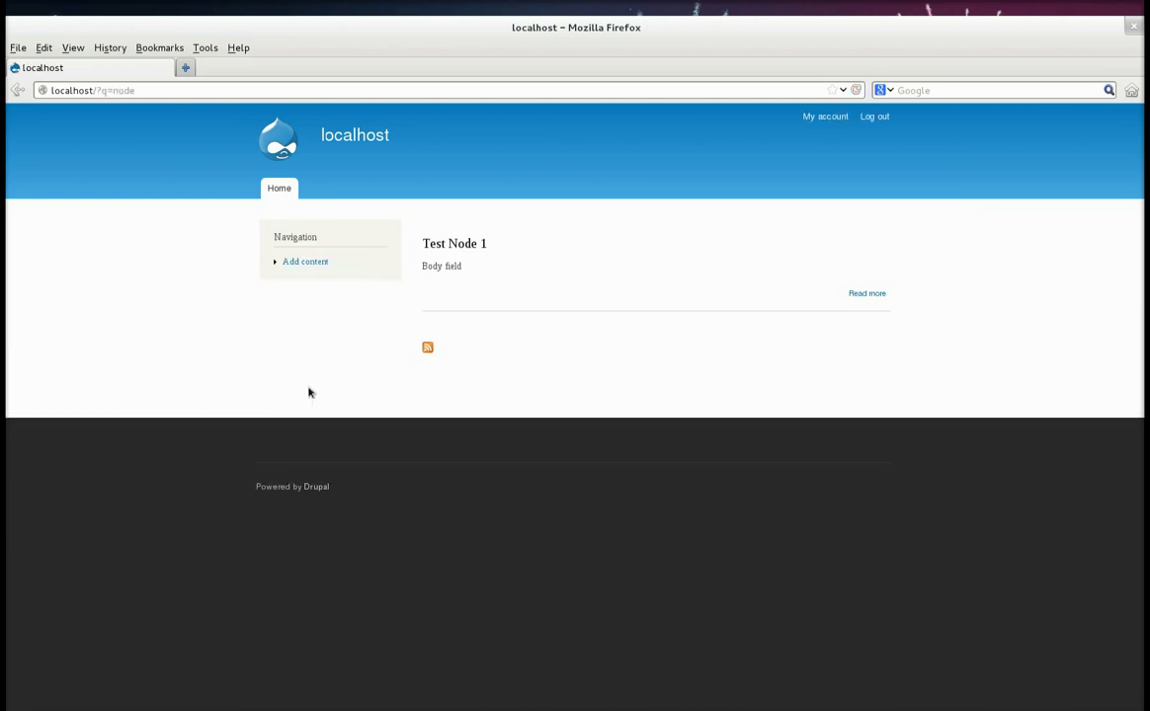
pyautogui.click(447, 247)
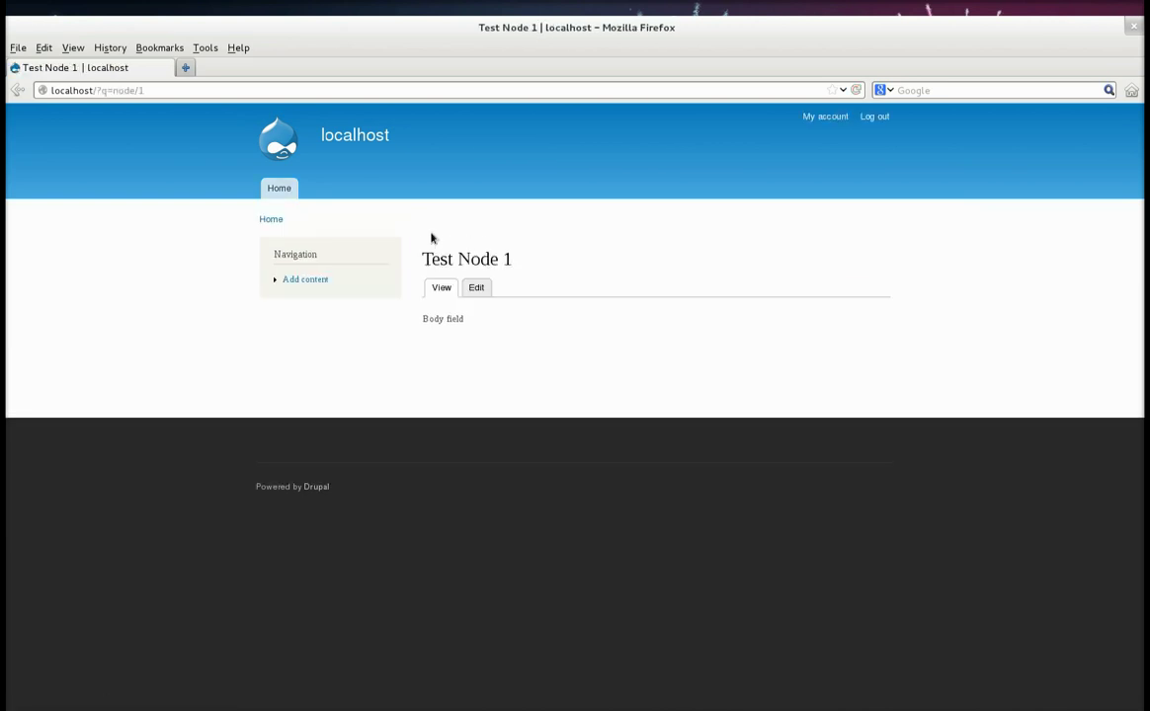
pyautogui.click(478, 292)
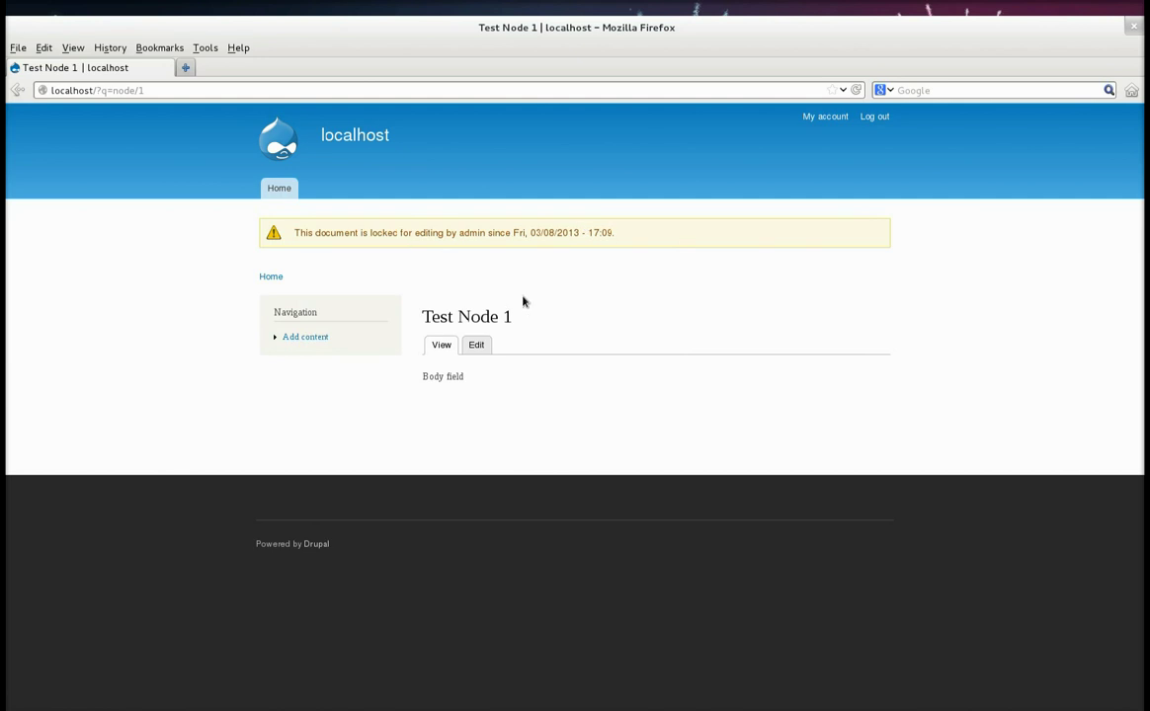
# - Return to the terminal and run lock_retrieve.sh to read the details of the node's lock
pyautogui.hotkey('alt', 'Tab')
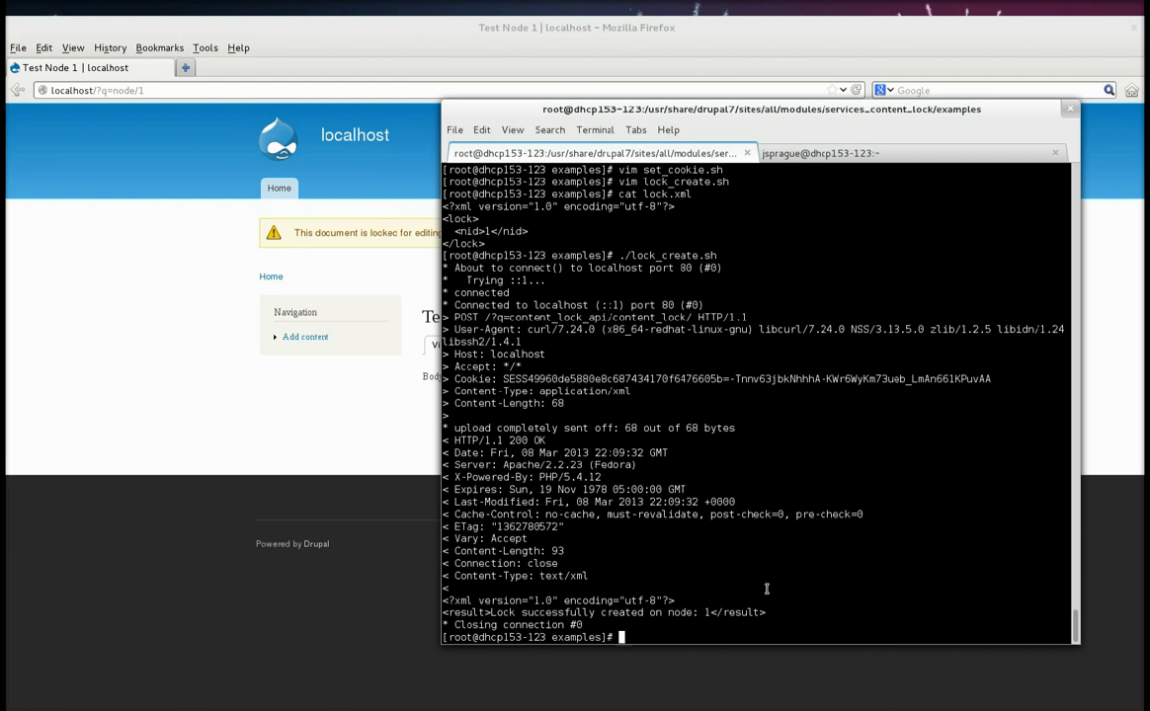
pyautogui.press('Up')
pyautogui.press('BackSpace')
pyautogui.press('BackSpace')
pyautogui.press('BackSpace')
pyautogui.press('BackSpace')
pyautogui.press('BackSpace')
pyautogui.press('BackSpace')
pyautogui.press('BackSpace')
pyautogui.press('BackSpace')
pyautogui.press('BackSpace')
pyautogui.write('retrieve.sh')
pyautogui.press('Return')
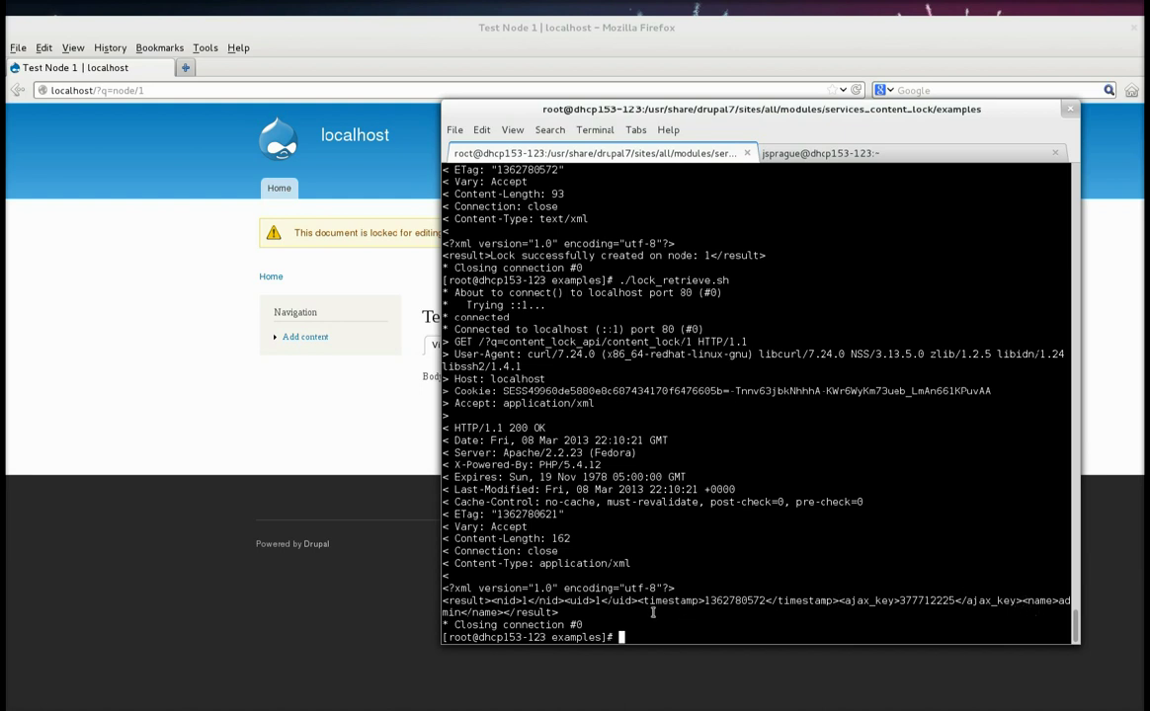
# - Run lock_delete.sh to remove the lock from node 1
pyautogui.press('Up')
pyautogui.press('Up')
pyautogui.press('Down')
pyautogui.press('BackSpace')
pyautogui.press('BackSpace')
pyautogui.press('BackSpace')
pyautogui.press('BackSpace')
pyautogui.press('BackSpace')
pyautogui.press('BackSpace')
pyautogui.press('BackSpace')
pyautogui.press('BackSpace')
pyautogui.press('BackSpace')
pyautogui.press('BackSpace')
pyautogui.press('BackSpace')
pyautogui.write('delete.sh')
pyautogui.press('Return')
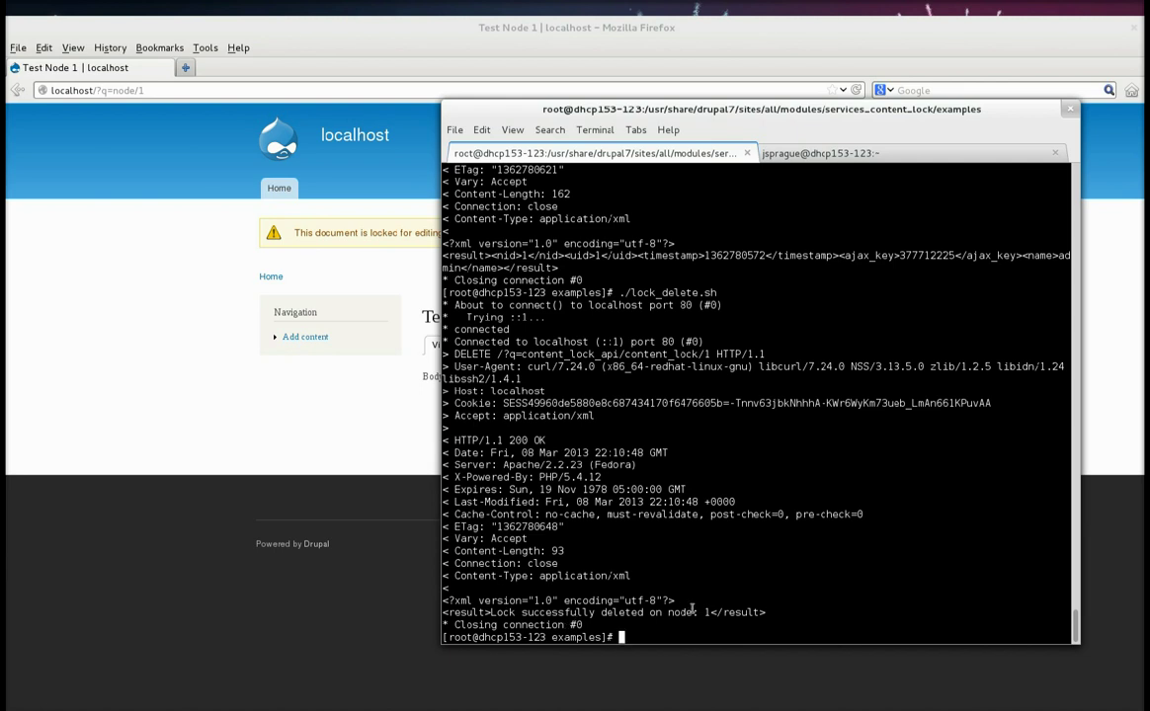
# - Switch to Firefox, open Test Node 1 for editing as the second user and check the lock message
pyautogui.click(347, 413)
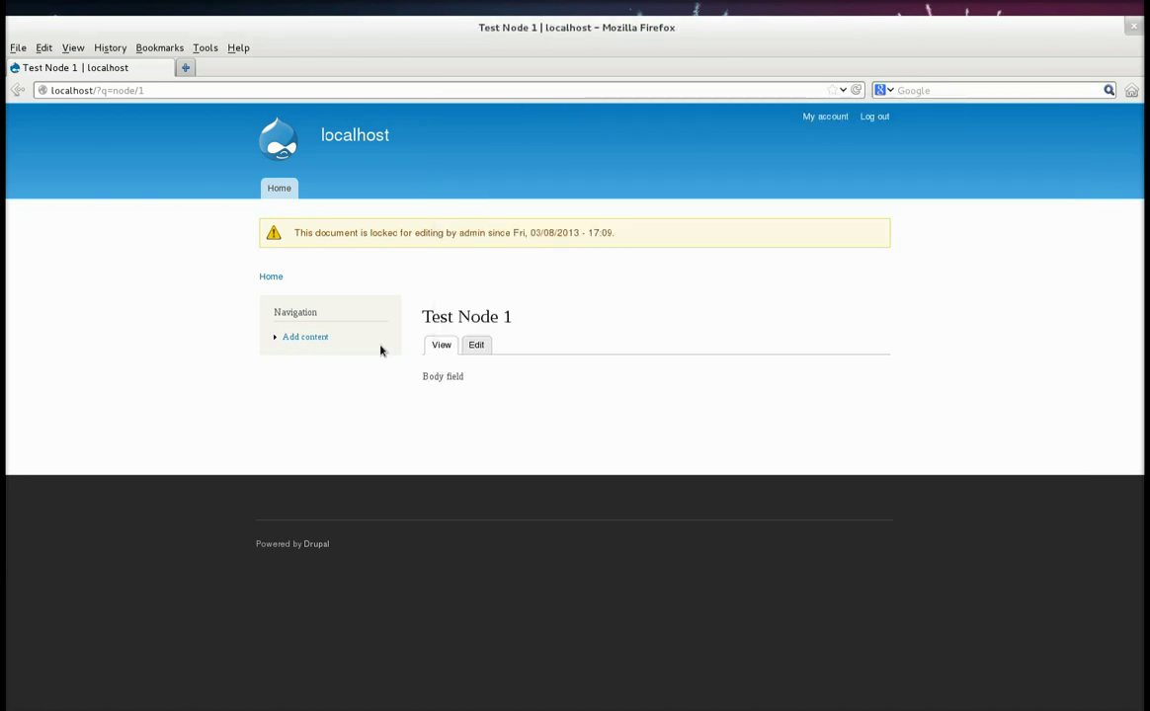
pyautogui.click(483, 346)
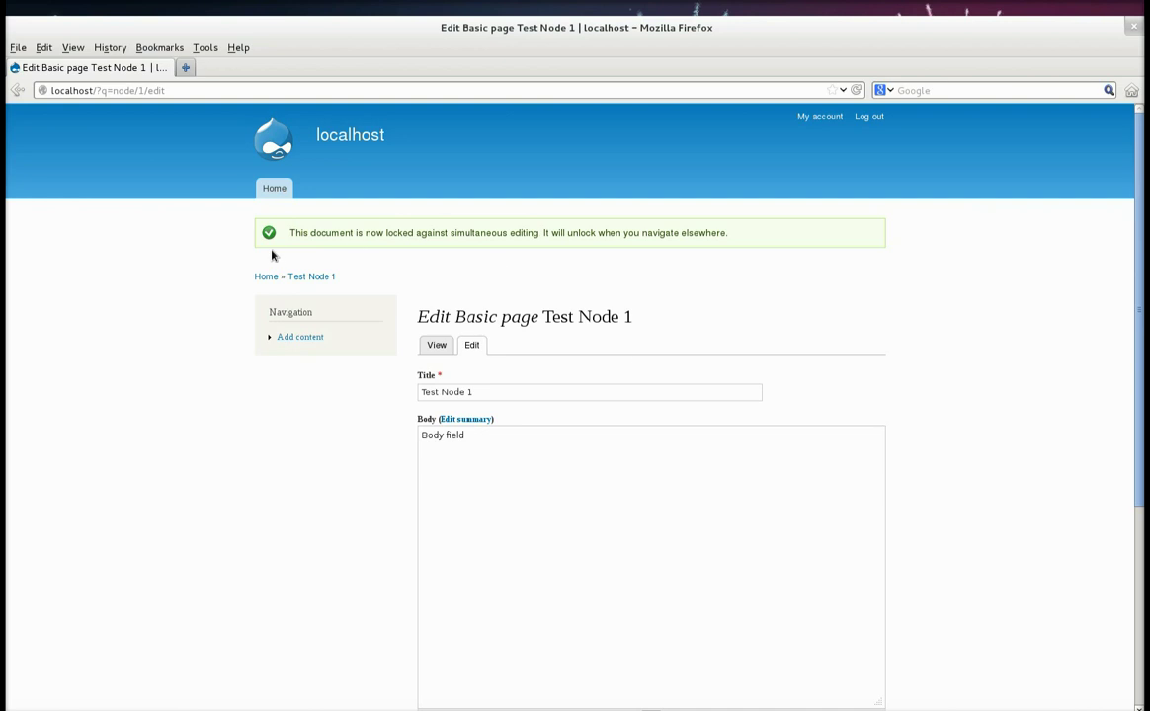
pyautogui.moveTo(289, 232); pyautogui.dragTo(759, 244)
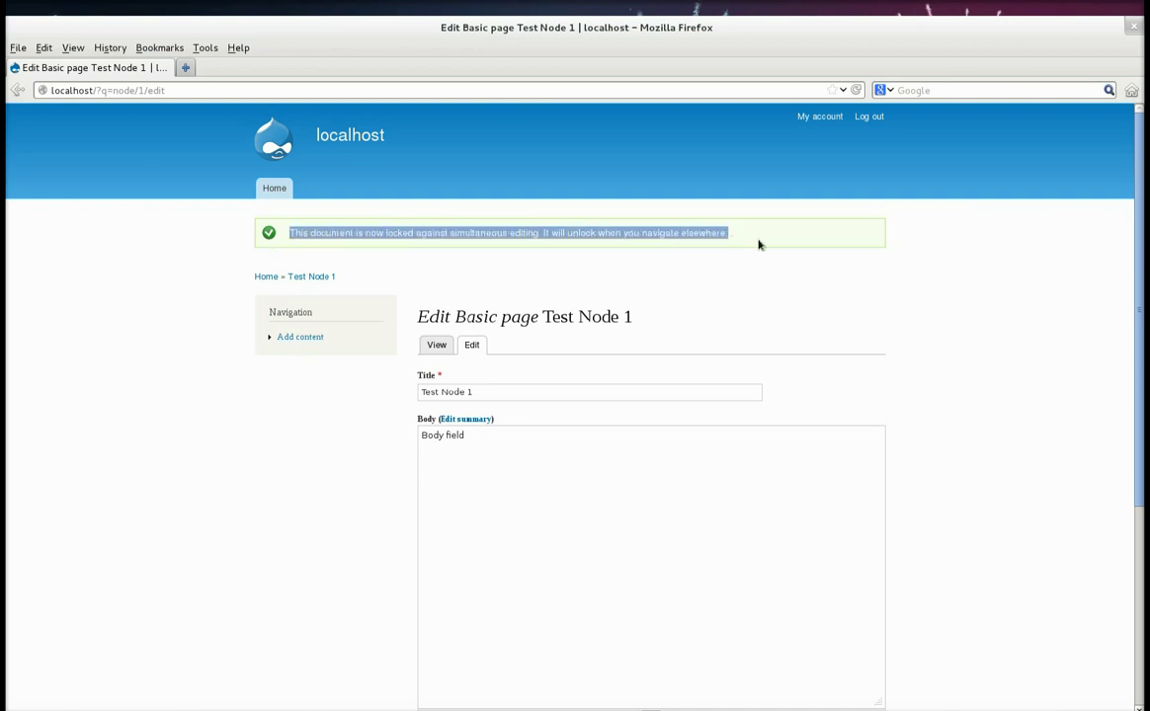
pyautogui.click(1060, 354)
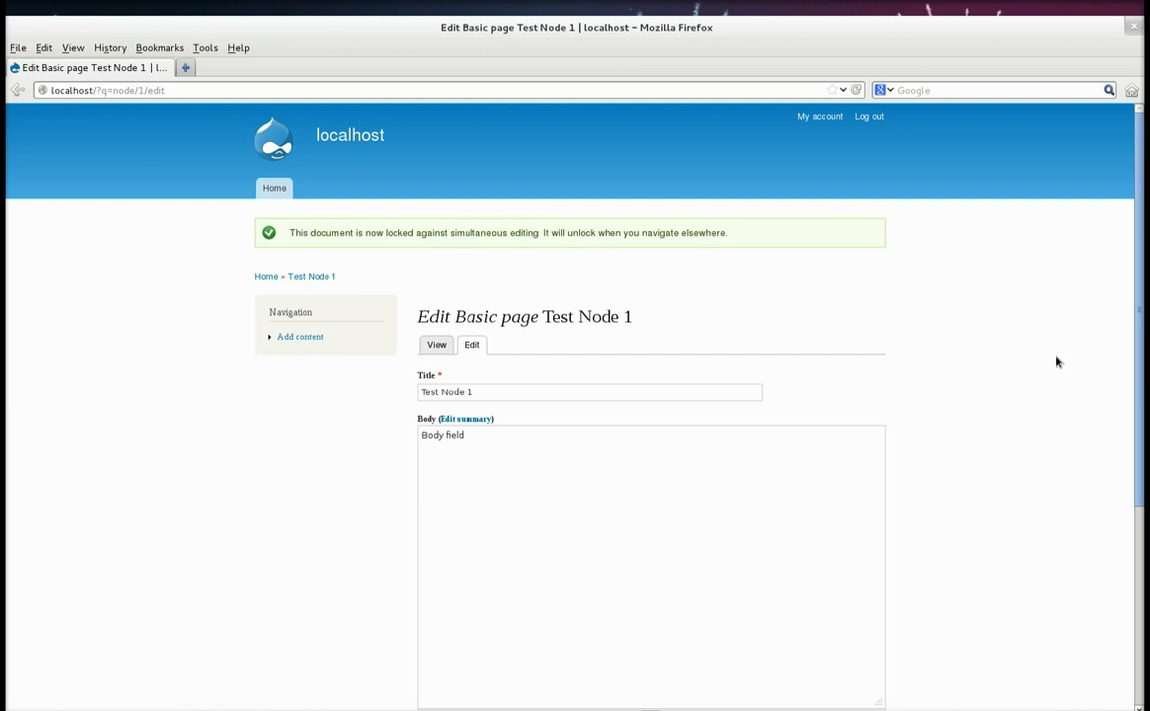
# - Return to the terminal and run lock_create.sh again while the second user has the node open for editing
pyautogui.hotkey('alt', 'Tab')
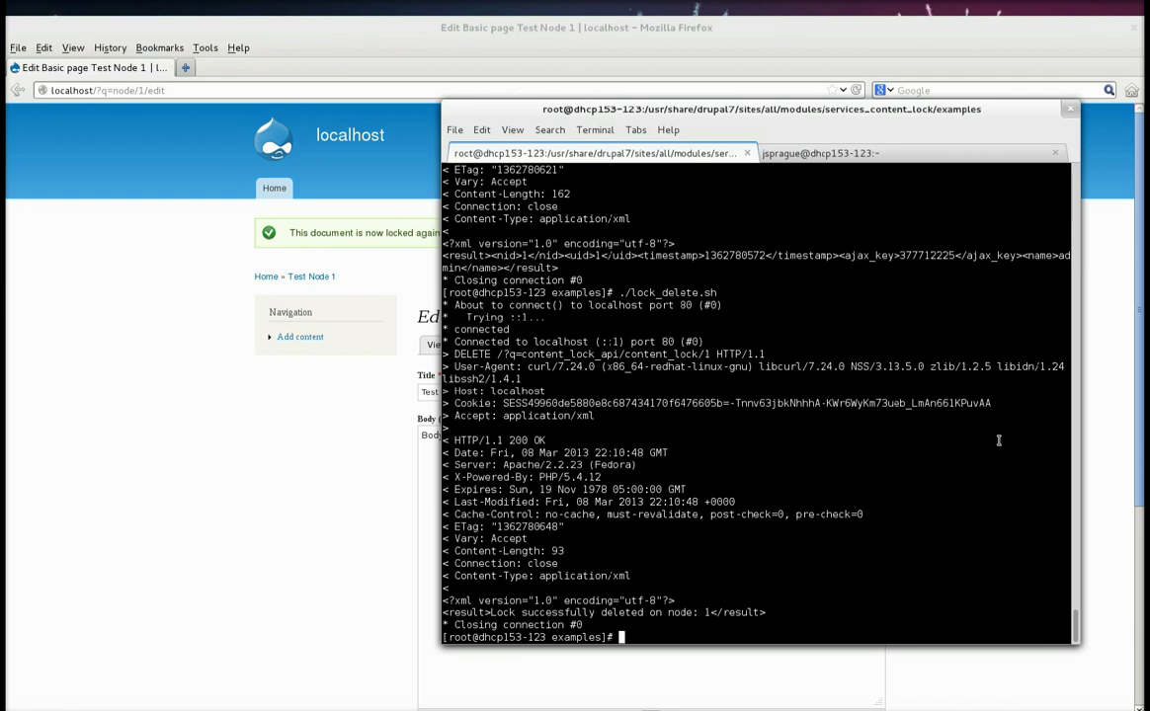
pyautogui.press('Up')
pyautogui.press('Up')
pyautogui.press('BackSpace')
pyautogui.press('BackSpace')
pyautogui.press('BackSpace')
pyautogui.press('BackSpace')
pyautogui.press('BackSpace')
pyautogui.press('BackSpace')
pyautogui.press('BackSpace')
pyautogui.press('BackSpace')
pyautogui.press('BackSpace')
pyautogui.press('BackSpace')
pyautogui.press('BackSpace')
pyautogui.write('c')
pyautogui.press('Tab')
pyautogui.press('Return')
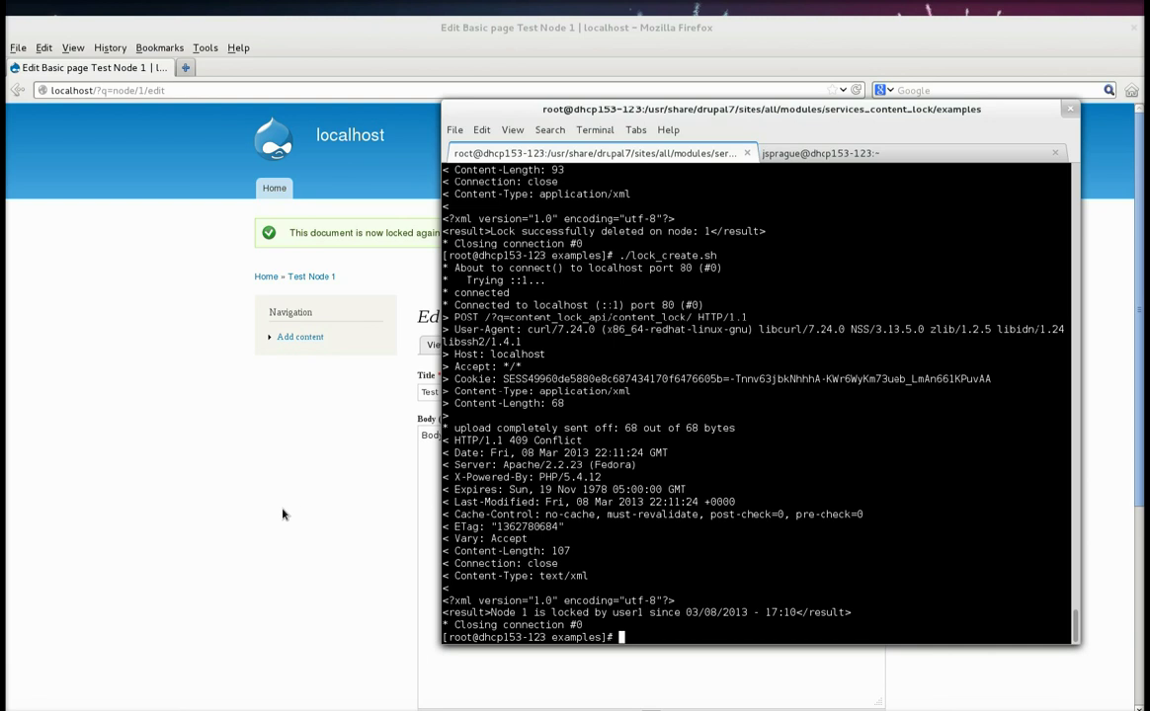
# - Run lock_delete.sh to try to delete the second user's lock on node 1
pyautogui.press('Up')
pyautogui.press('BackSpace')
pyautogui.press('BackSpace')
pyautogui.press('BackSpace')
pyautogui.press('BackSpace')
pyautogui.press('BackSpace')
pyautogui.press('BackSpace')
pyautogui.press('BackSpace')
pyautogui.press('BackSpace')
pyautogui.press('BackSpace')
pyautogui.write('delete.sh')
pyautogui.press('Return')
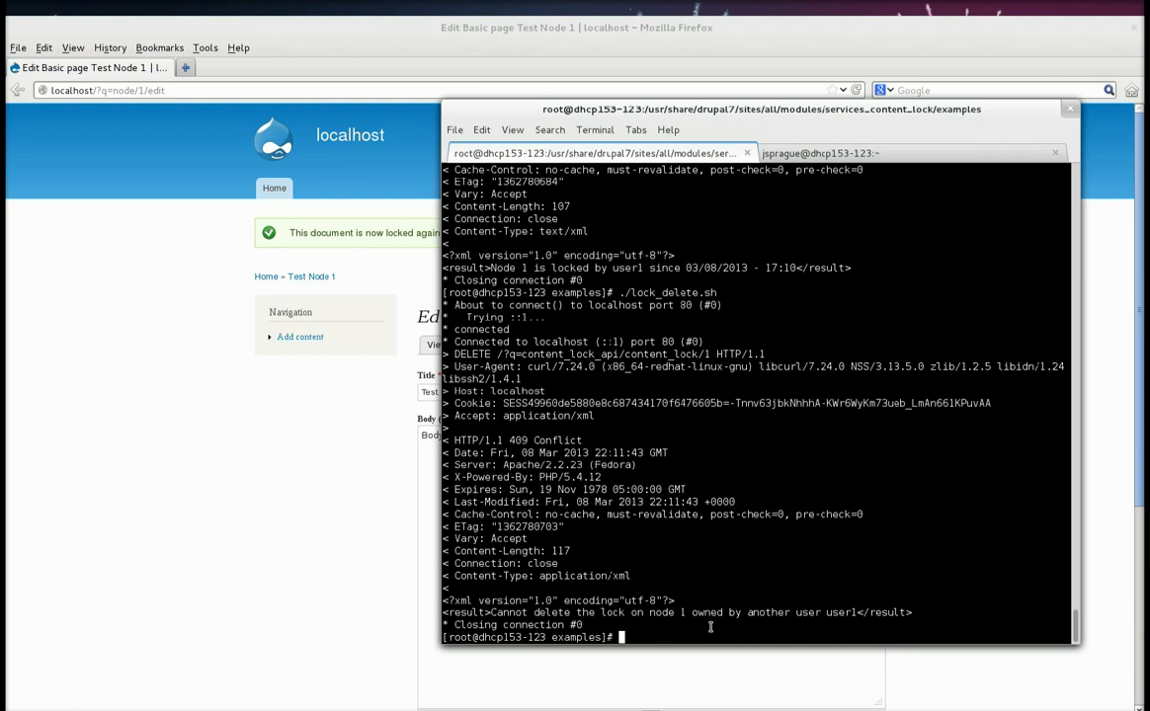
pyautogui.press('Return')
pyautogui.press('Return')
pyautogui.press('Return')
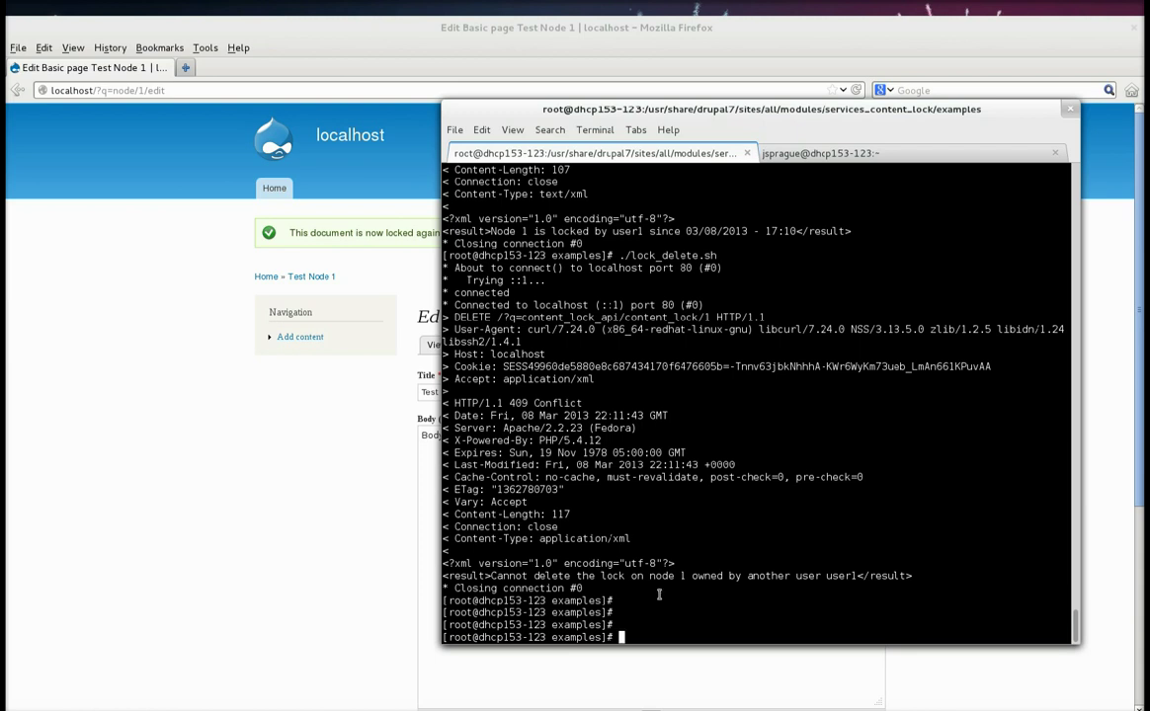
pyautogui.press('Up')
pyautogui.press('Down')
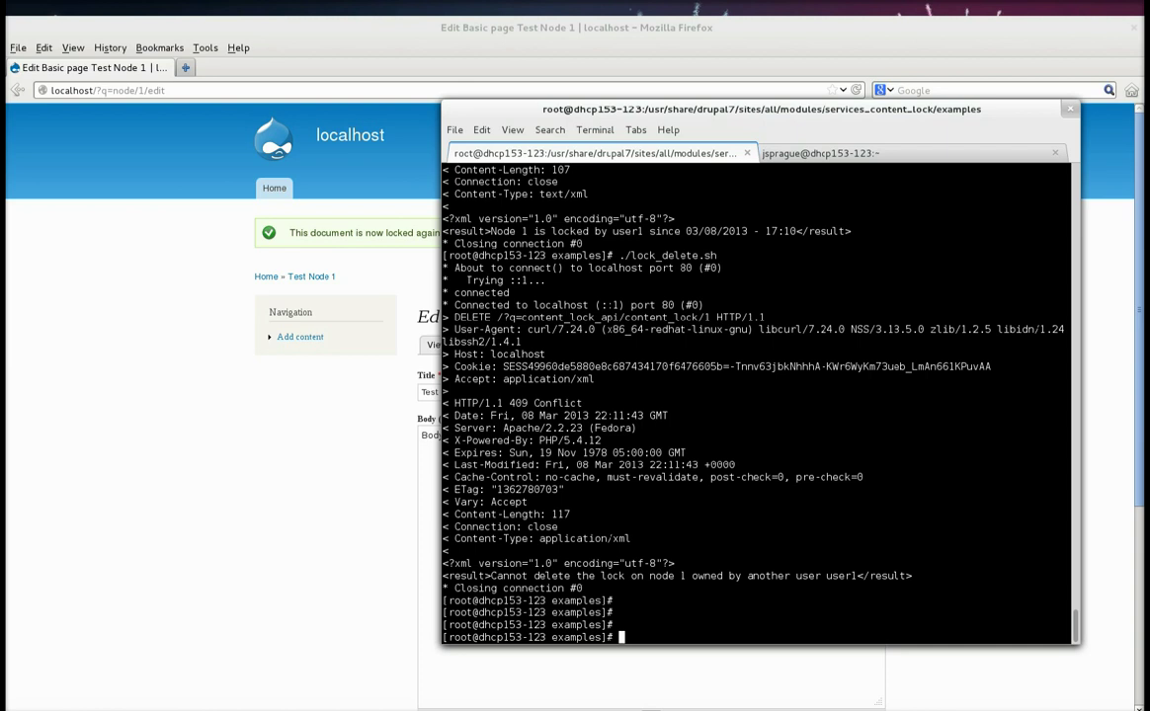